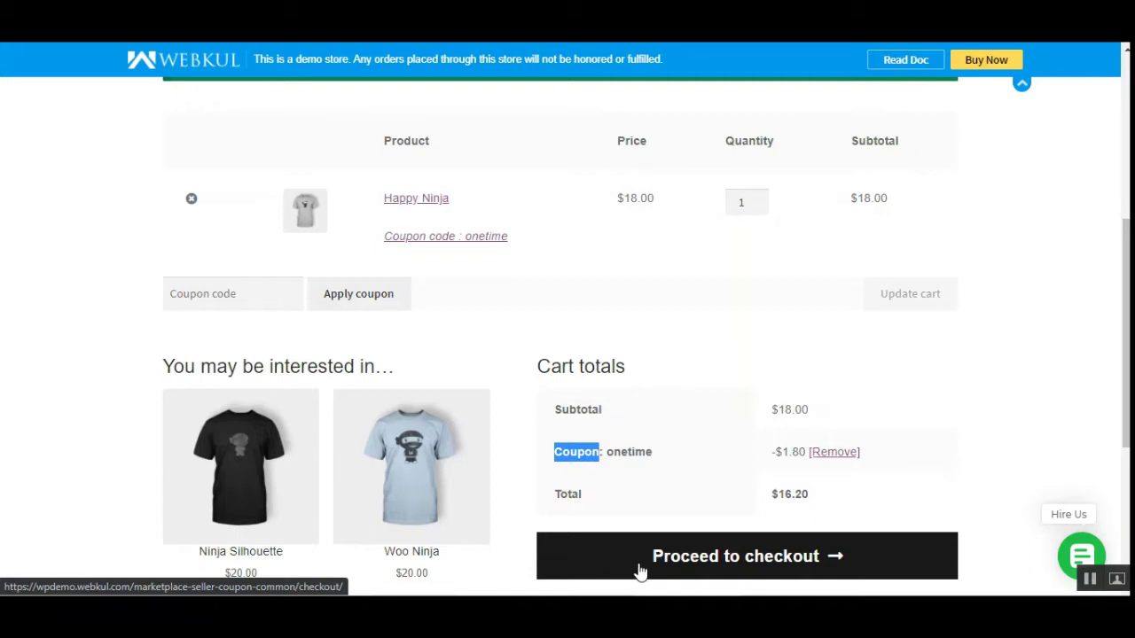
Review the cart totals showing the onetime coupon's -$1.80 discount and $16.20 total
{"action": "scroll", "coordinate": [1090, 400], "scroll_direction": "up", "scroll_amount": 3}
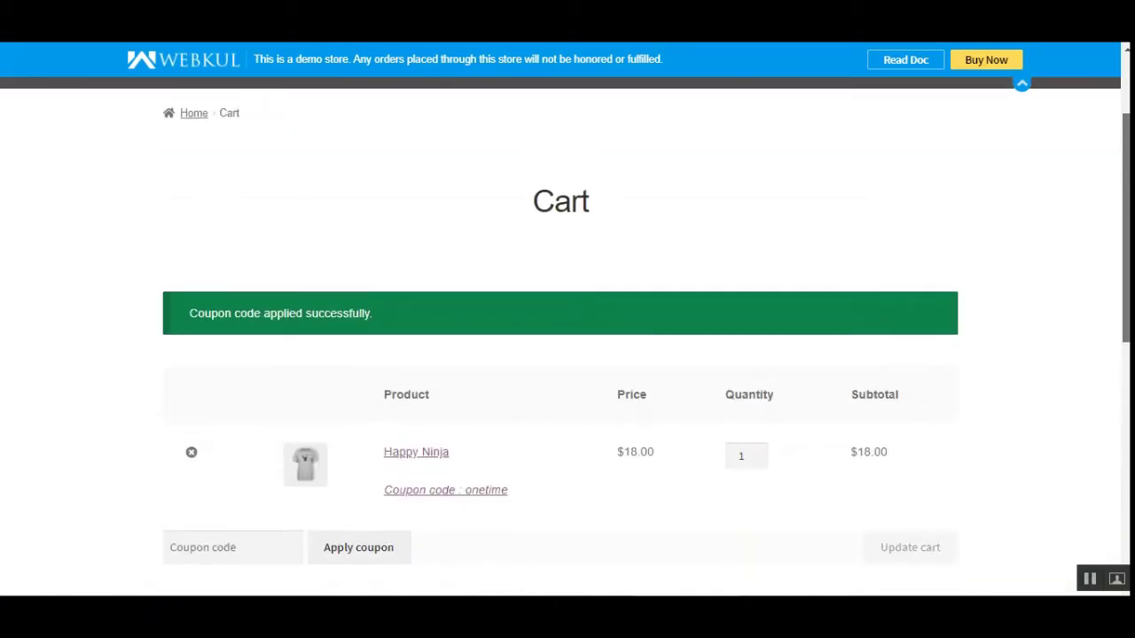
{"action": "scroll", "coordinate": [567, 337], "scroll_direction": "up", "scroll_amount": 2}
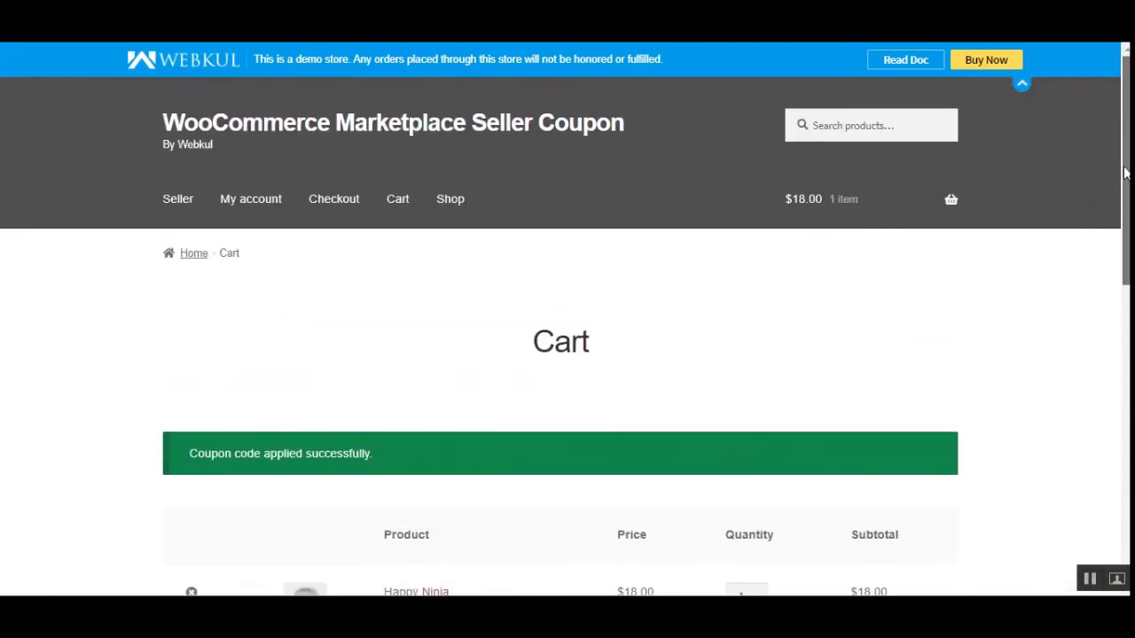
{"action": "scroll", "coordinate": [567, 337], "scroll_direction": "down", "scroll_amount": 5}
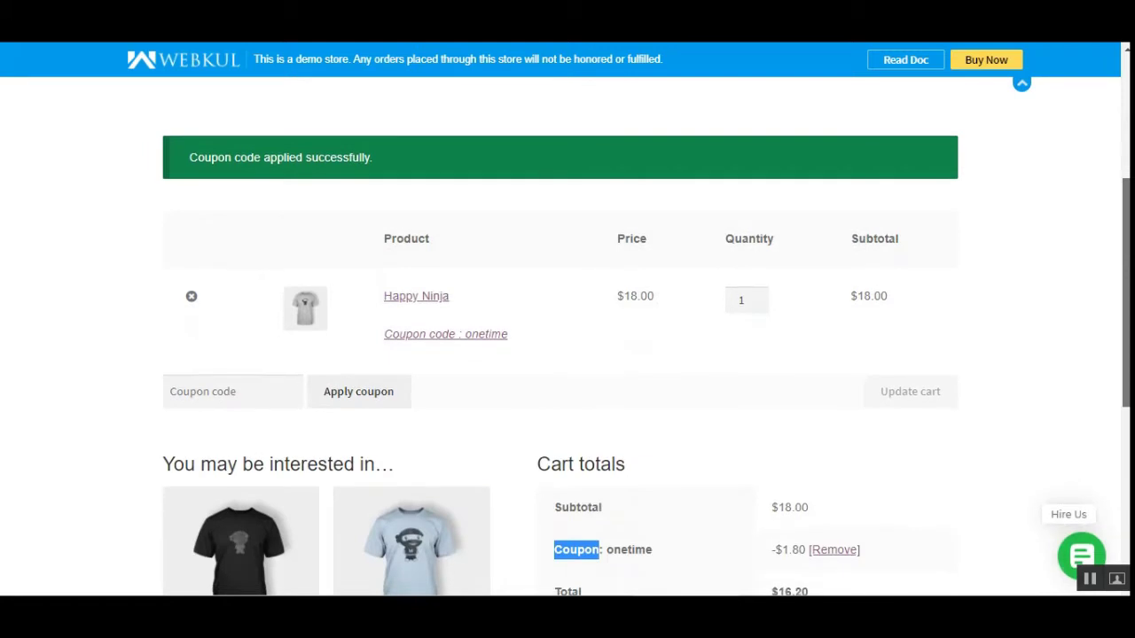
{"action": "scroll", "coordinate": [567, 337], "scroll_direction": "up", "scroll_amount": 1}
{"action": "scroll", "coordinate": [568, 337], "scroll_direction": "down", "scroll_amount": 5}
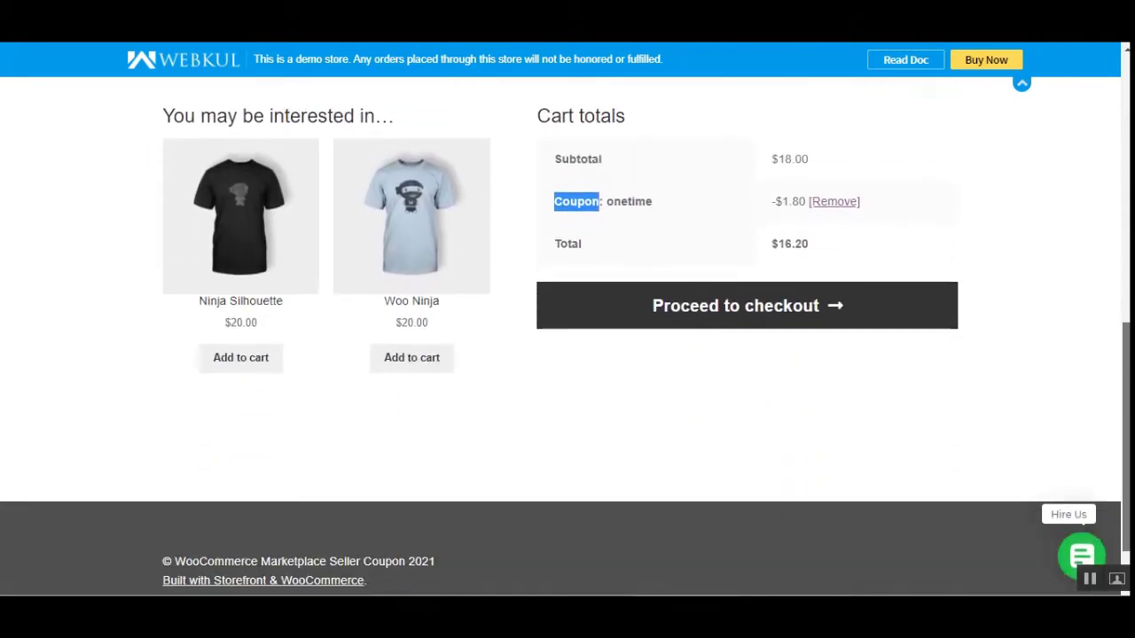
{"action": "scroll", "coordinate": [568, 337], "scroll_direction": "up", "scroll_amount": 5}
{"action": "scroll", "coordinate": [1121, 391], "scroll_direction": "down", "scroll_amount": 3}
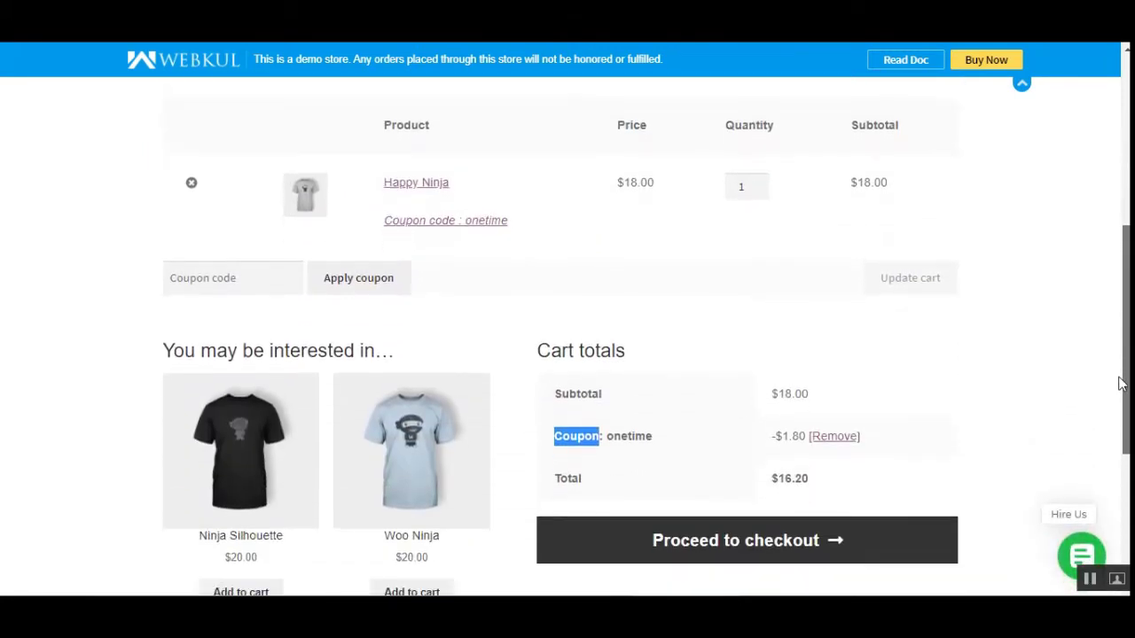
{"action": "left_click", "coordinate": [616, 407]}
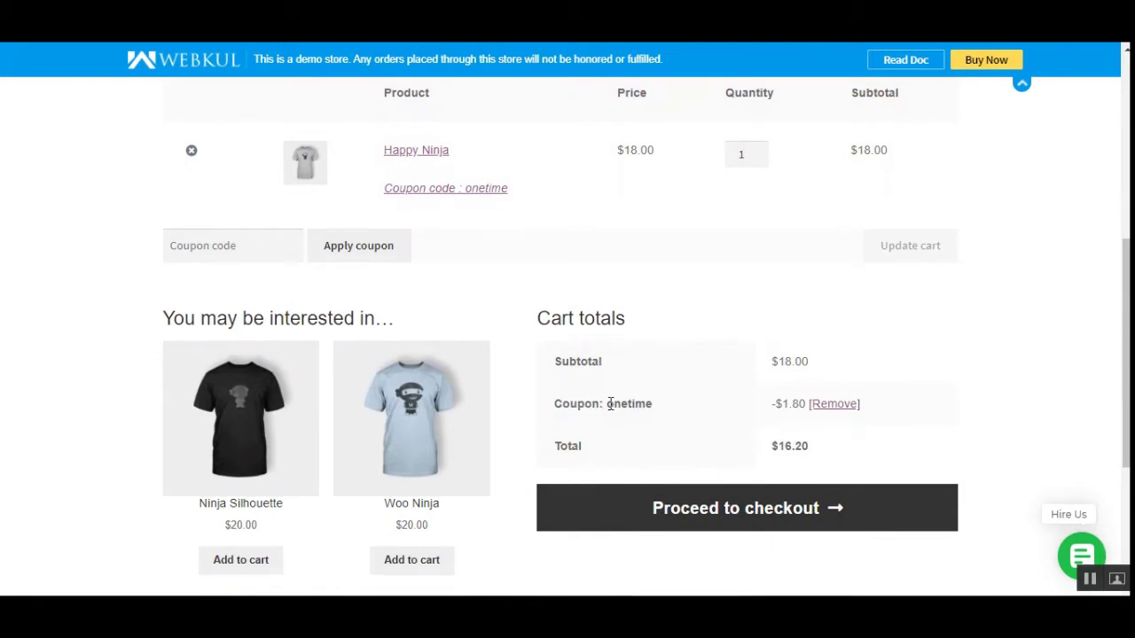
Inspect the applied onetime coupon line in the cart totals
{"action": "left_click_drag", "start_coordinate": [610, 403], "coordinate": [656, 410]}
{"action": "left_click", "coordinate": [662, 410]}
{"action": "left_click_drag", "start_coordinate": [1128, 373], "coordinate": [1128, 230]}
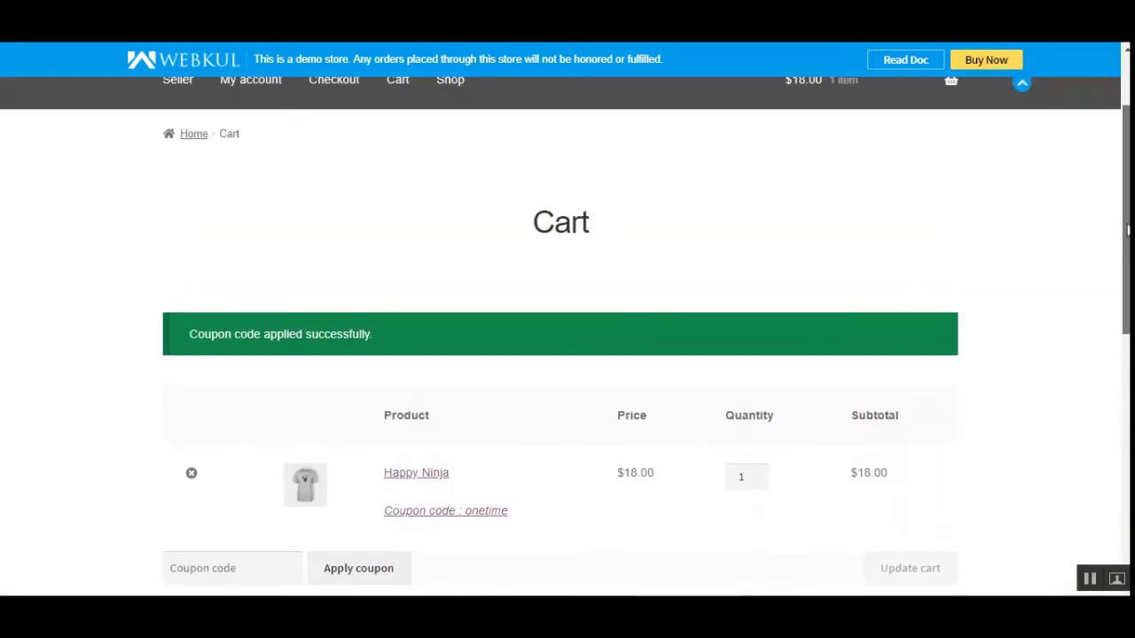
{"action": "scroll", "coordinate": [1128, 230], "scroll_direction": "down", "scroll_amount": 3}
{"action": "scroll", "coordinate": [1127, 355], "scroll_direction": "down", "scroll_amount": 2}
{"action": "scroll", "coordinate": [1128, 355], "scroll_direction": "up", "scroll_amount": 2}
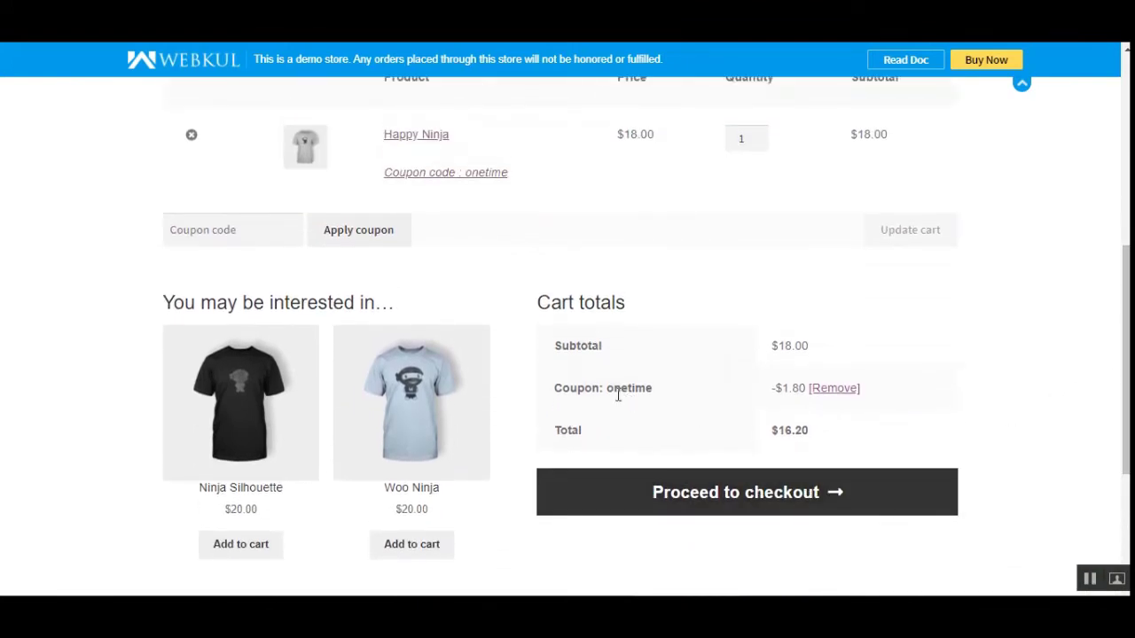
{"action": "scroll", "coordinate": [1124, 411], "scroll_direction": "up", "scroll_amount": 1}
{"action": "scroll", "coordinate": [1124, 410], "scroll_direction": "up", "scroll_amount": 2}
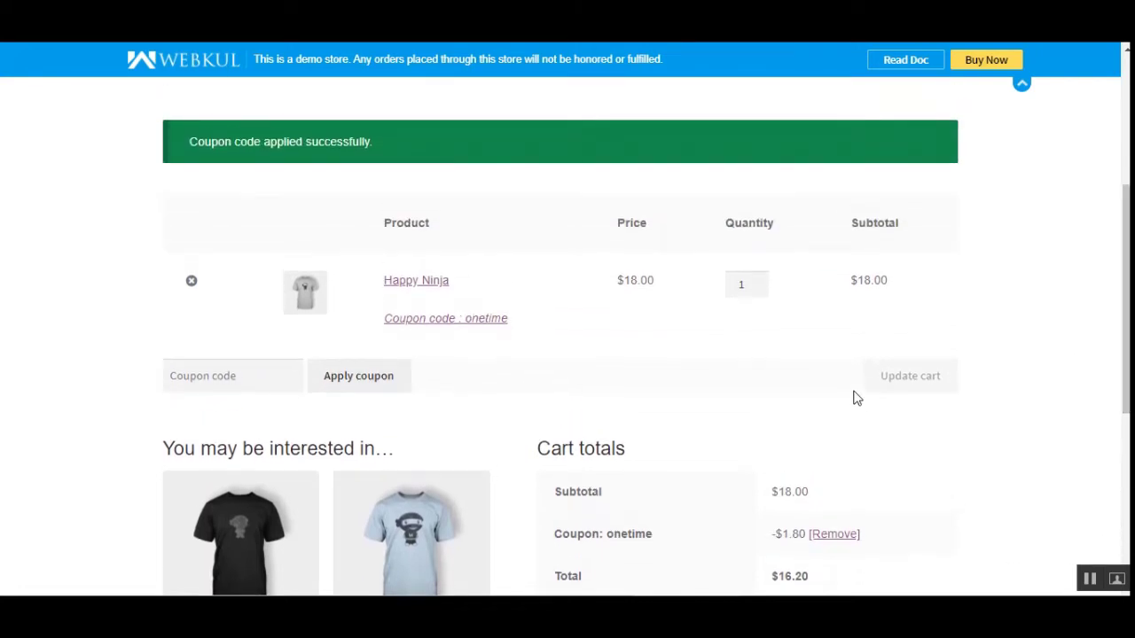
Check the coupon code suggestions, then proceed to checkout with onetime still applied
{"action": "left_click", "coordinate": [256, 383]}
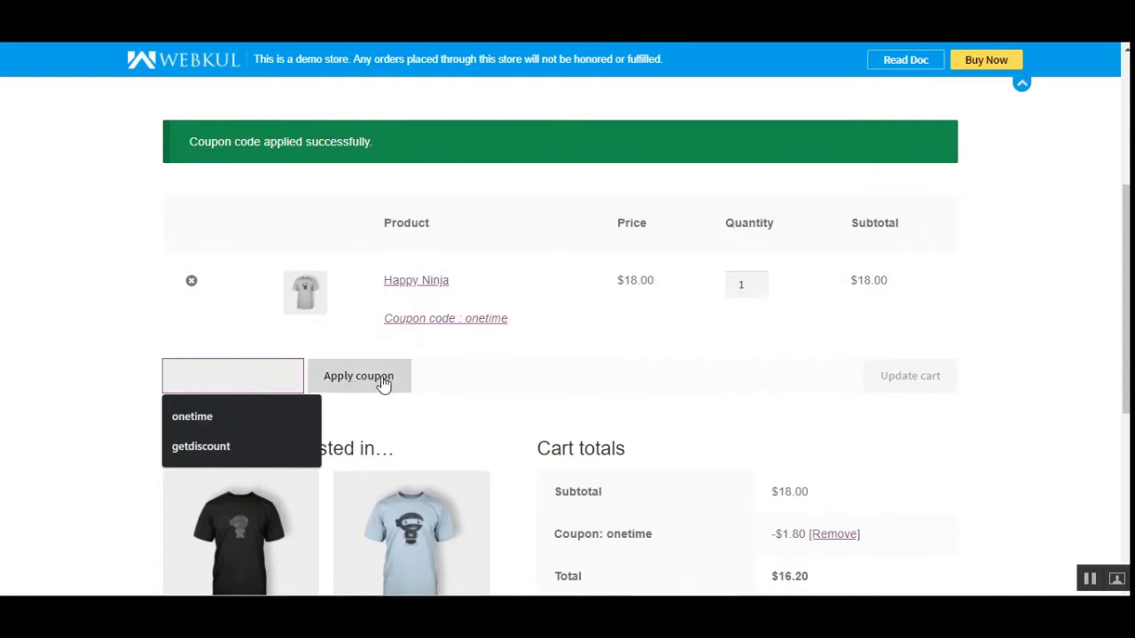
{"action": "left_click", "coordinate": [575, 383]}
{"action": "scroll", "coordinate": [659, 418], "scroll_direction": "down", "scroll_amount": 2}
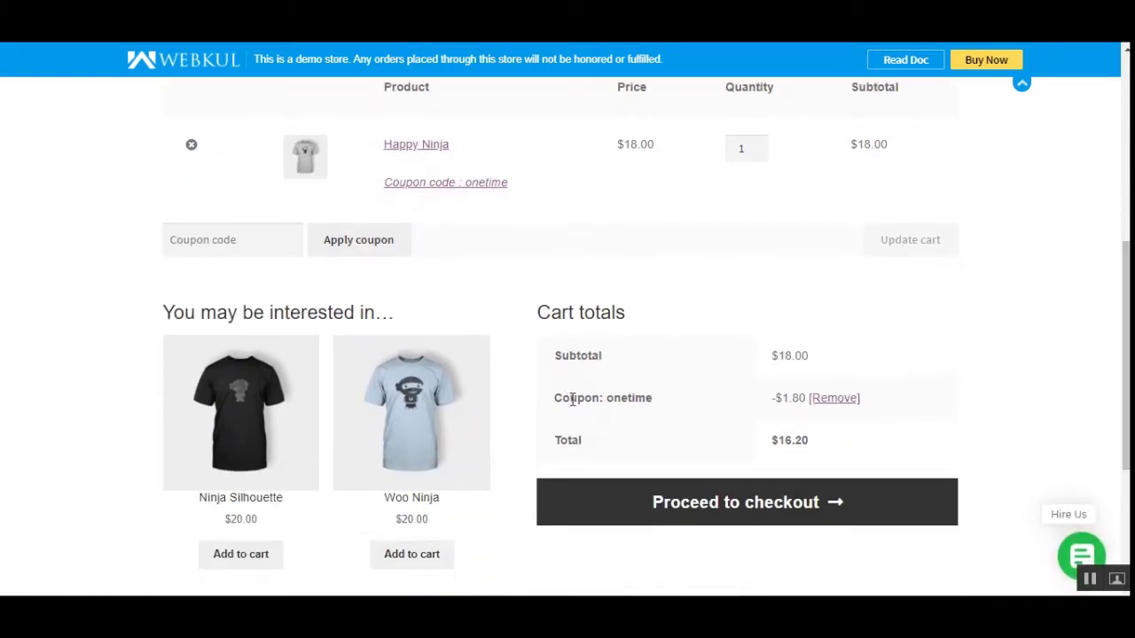
{"action": "left_click_drag", "start_coordinate": [568, 400], "coordinate": [687, 403]}
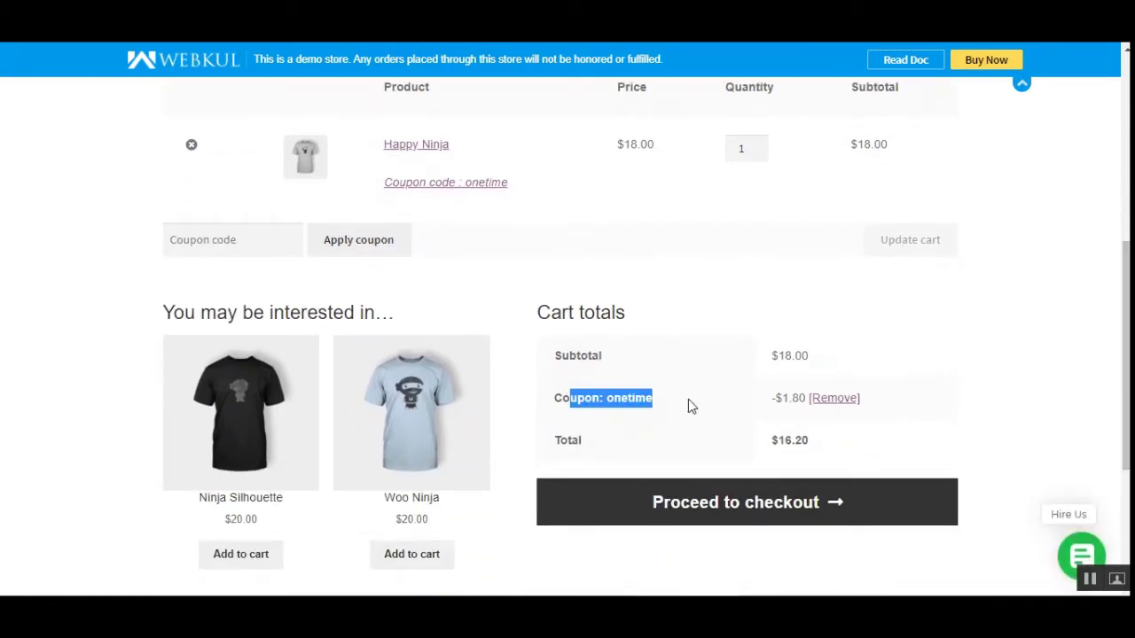
{"action": "left_click", "coordinate": [736, 503]}
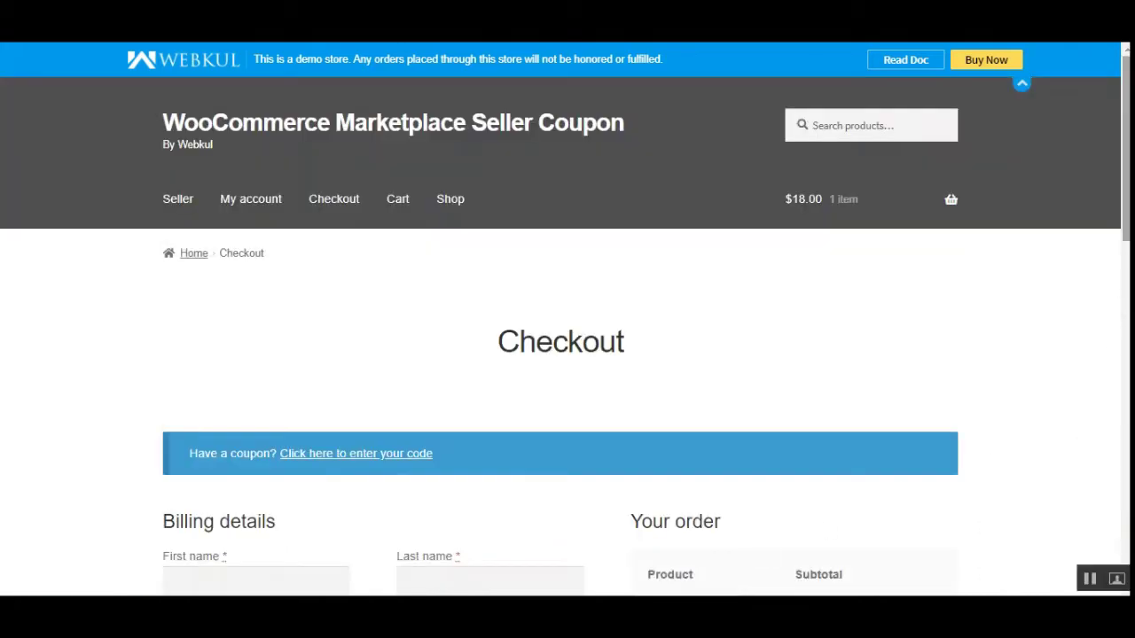
Autofill the billing details from the saved address
{"action": "scroll", "coordinate": [461, 289], "scroll_direction": "down", "scroll_amount": 4}
{"action": "left_click", "coordinate": [322, 223]}
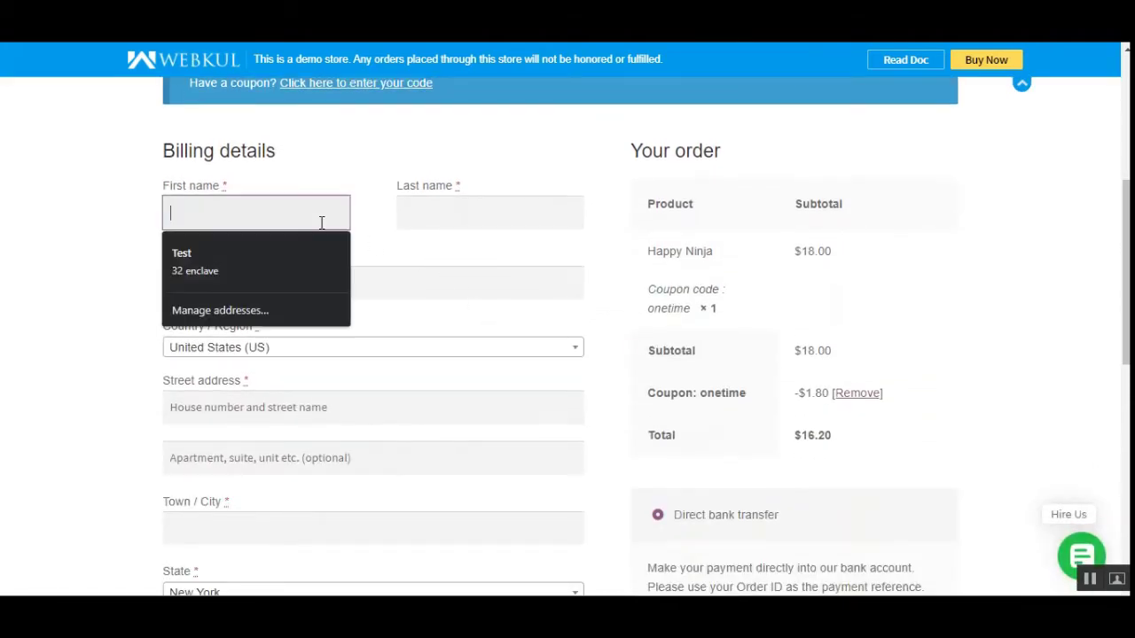
{"action": "left_click", "coordinate": [305, 253]}
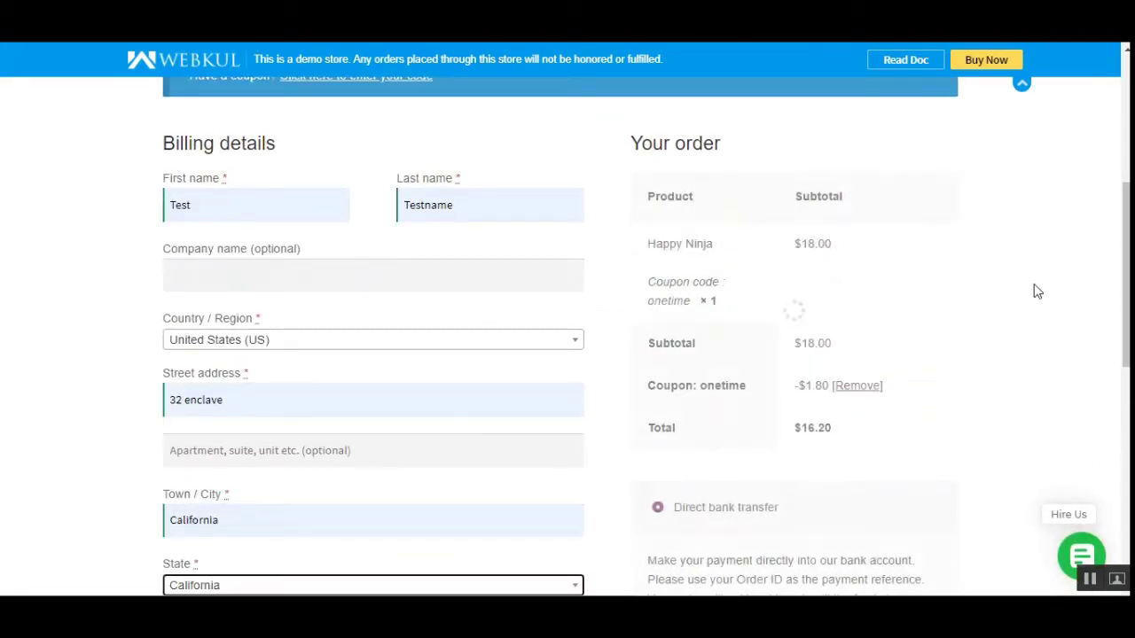
{"action": "left_click_drag", "start_coordinate": [1125, 264], "coordinate": [1124, 254]}
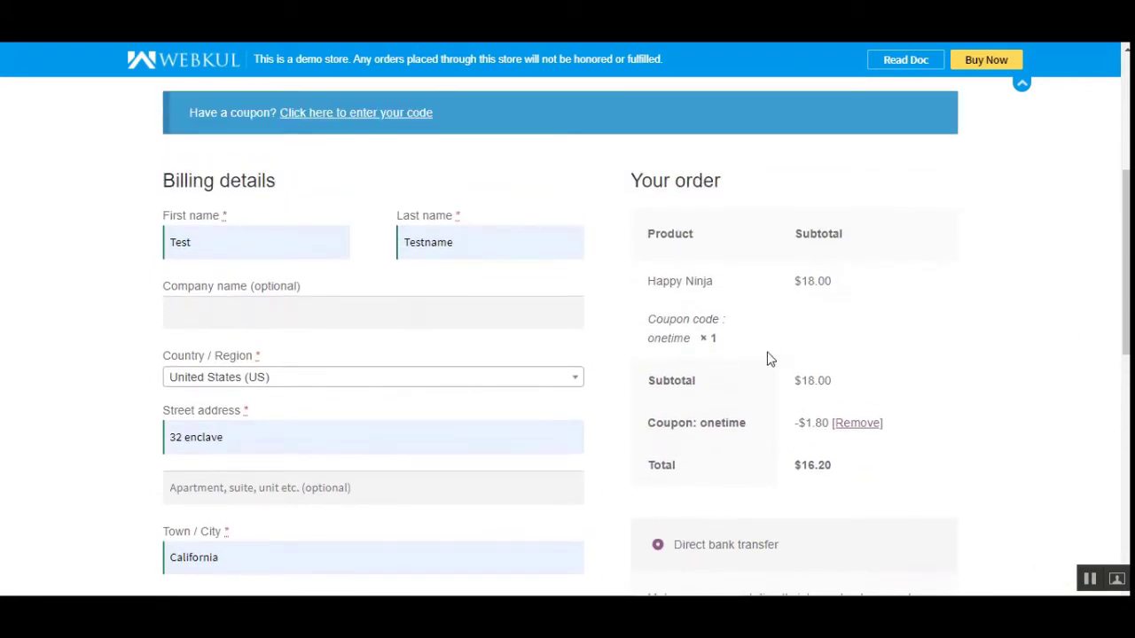
{"action": "left_click_drag", "start_coordinate": [1124, 266], "coordinate": [1124, 287]}
Review the Your order summary's Coupon: onetime discount line
{"action": "left_click_drag", "start_coordinate": [640, 113], "coordinate": [722, 115]}
{"action": "left_click_drag", "start_coordinate": [652, 359], "coordinate": [831, 356]}
{"action": "left_click", "coordinate": [720, 359]}
{"action": "double_click", "coordinate": [704, 358]}
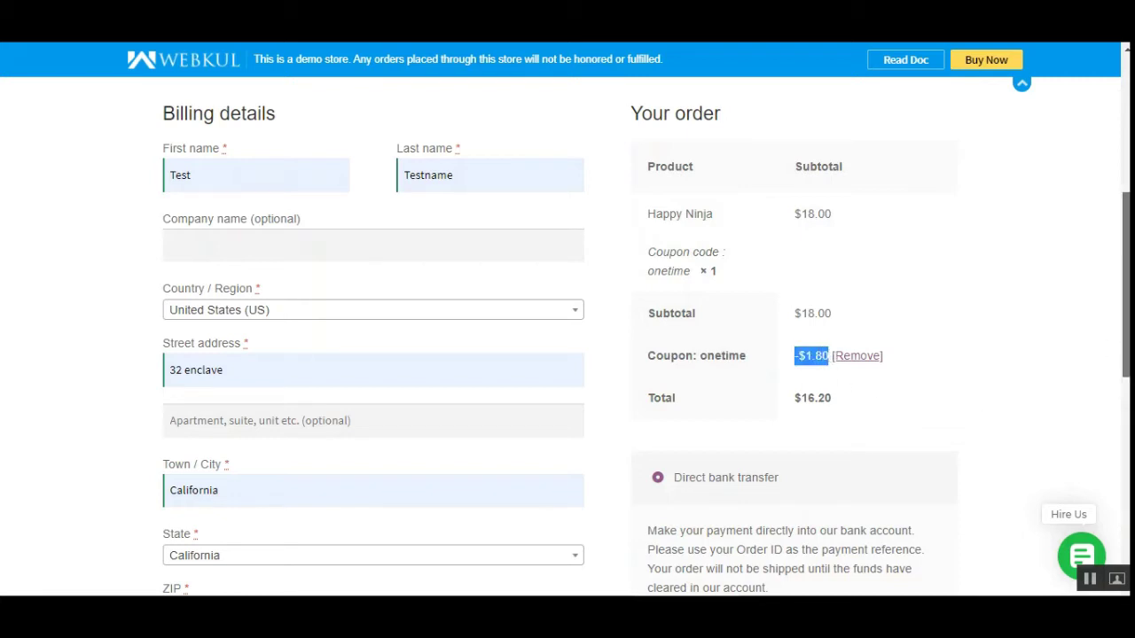
{"action": "left_click_drag", "start_coordinate": [1124, 295], "coordinate": [1123, 414]}
Enter the billing phone number and place the order
{"action": "left_click", "coordinate": [353, 330]}
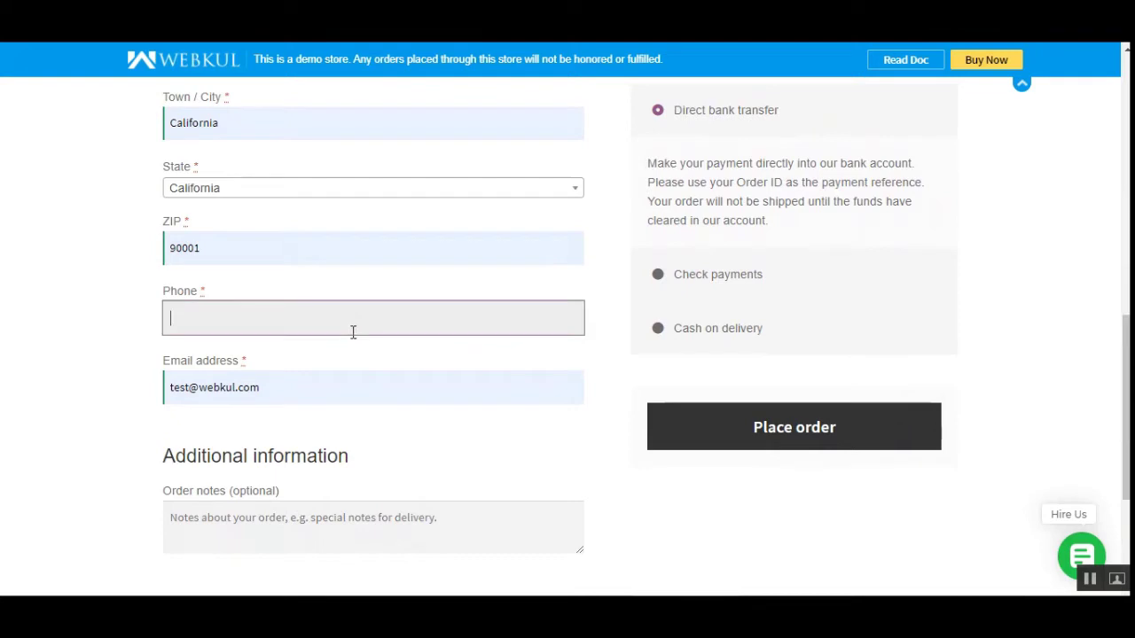
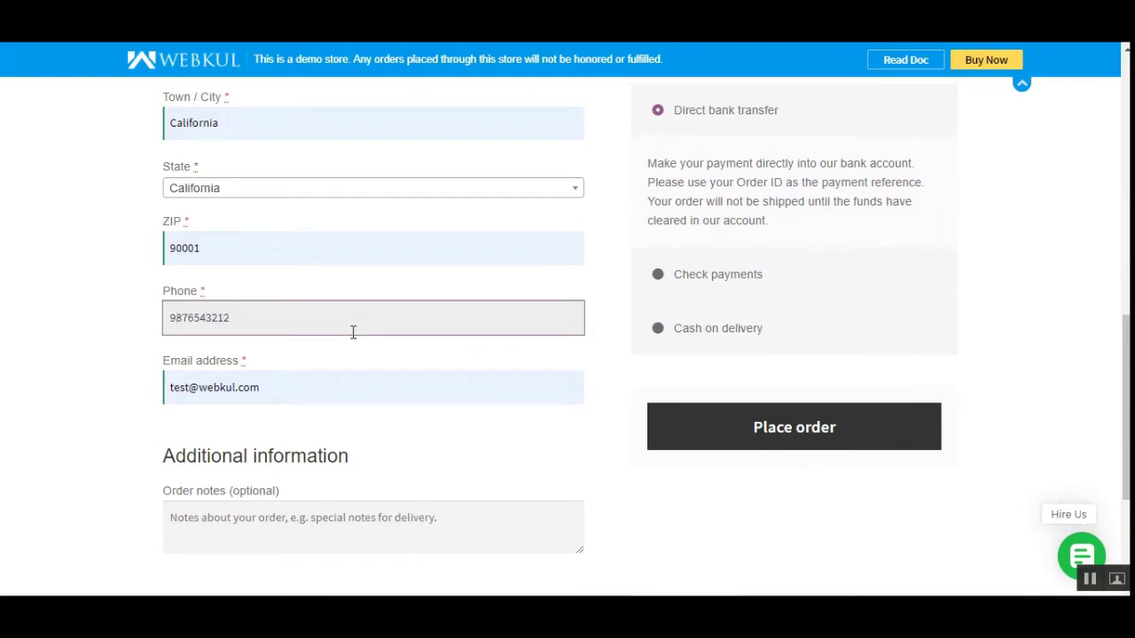
{"action": "left_click", "coordinate": [736, 437]}
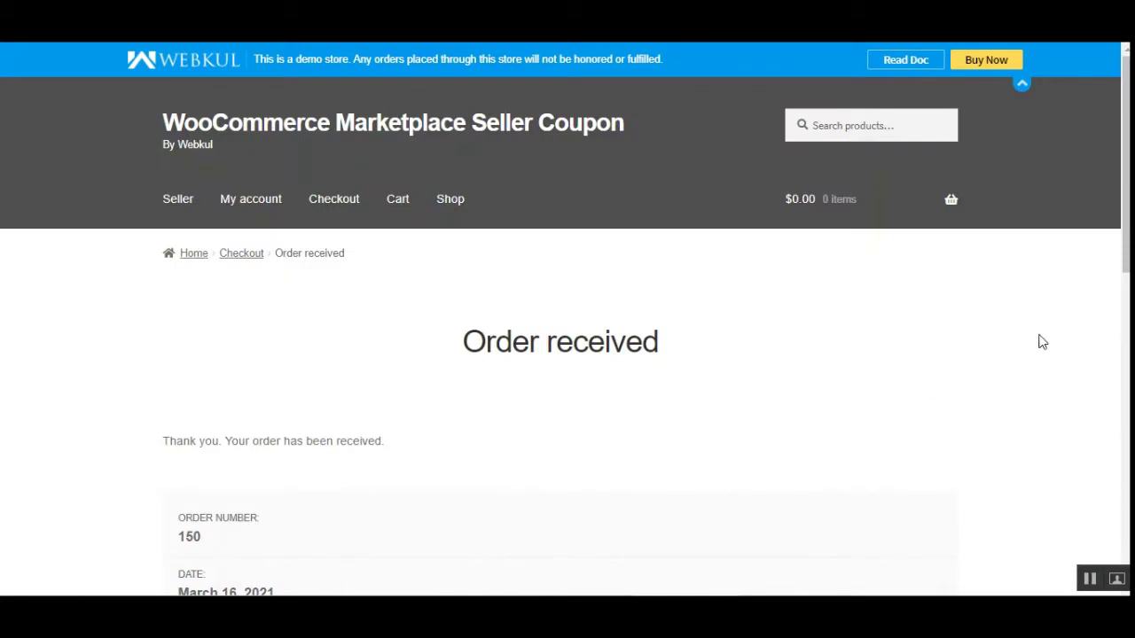
Verify the Order received page shows the $16.20 total and -$1.80 discount
{"action": "scroll", "coordinate": [1126, 252], "scroll_direction": "down", "scroll_amount": 4}
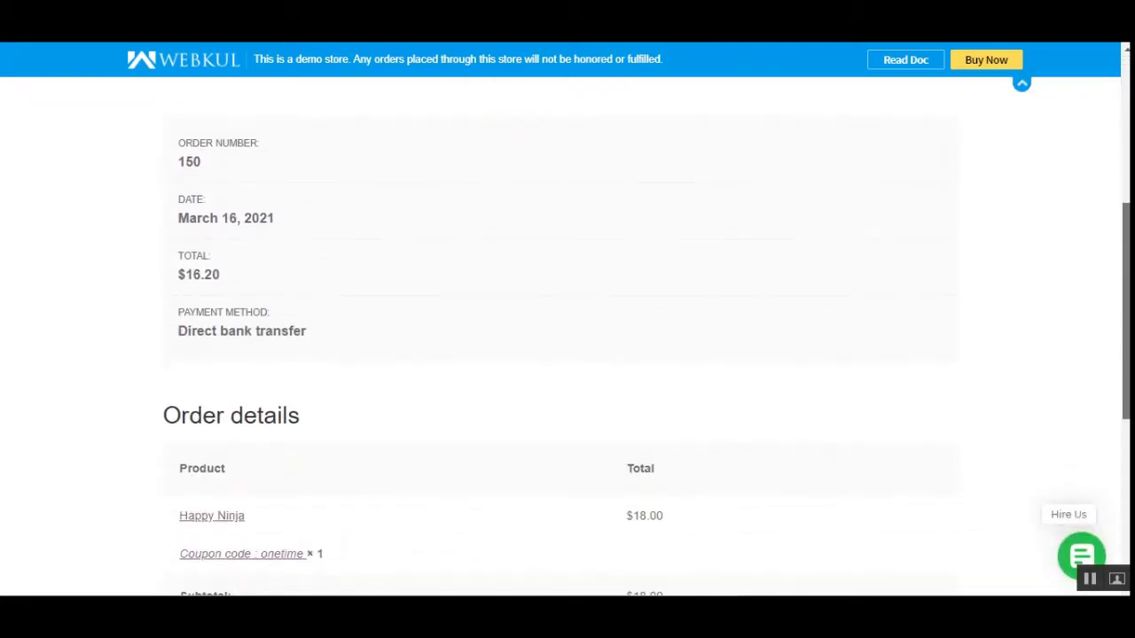
{"action": "left_click_drag", "start_coordinate": [178, 268], "coordinate": [233, 268]}
{"action": "scroll", "coordinate": [1126, 310], "scroll_direction": "down", "scroll_amount": 3}
{"action": "left_click_drag", "start_coordinate": [180, 372], "coordinate": [237, 373]}
{"action": "left_click_drag", "start_coordinate": [626, 372], "coordinate": [687, 379]}
{"action": "left_click", "coordinate": [973, 427]}
{"action": "scroll", "coordinate": [1122, 417], "scroll_direction": "up", "scroll_amount": 7}
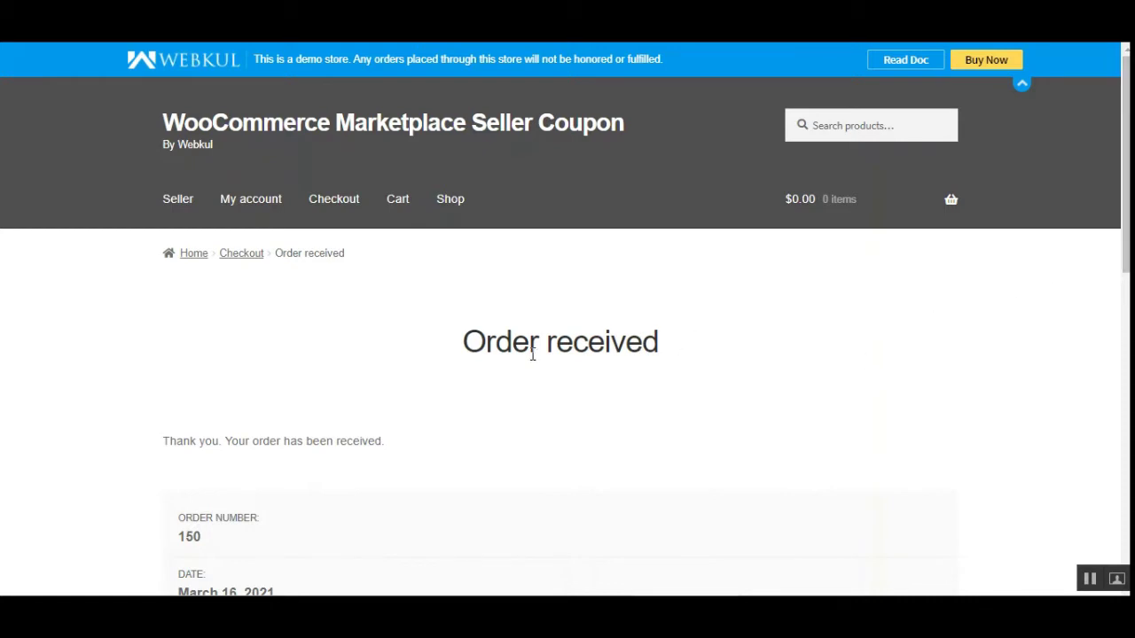
{"action": "left_click_drag", "start_coordinate": [466, 344], "coordinate": [660, 344]}
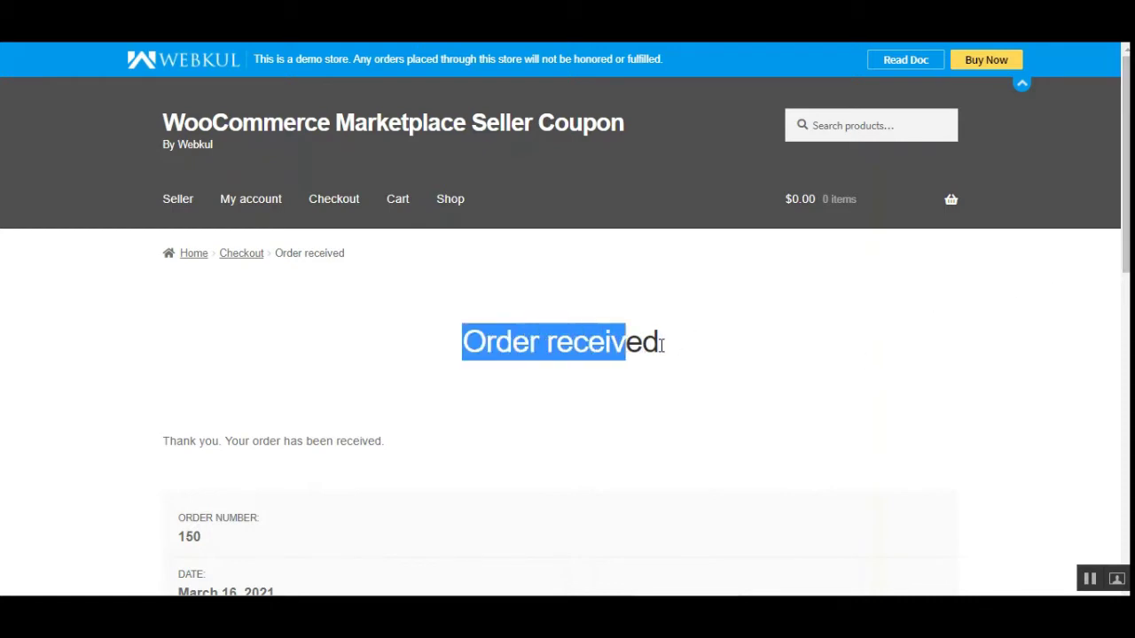
{"action": "left_click", "coordinate": [672, 357]}
{"action": "scroll", "coordinate": [1126, 222], "scroll_direction": "down", "scroll_amount": 3}
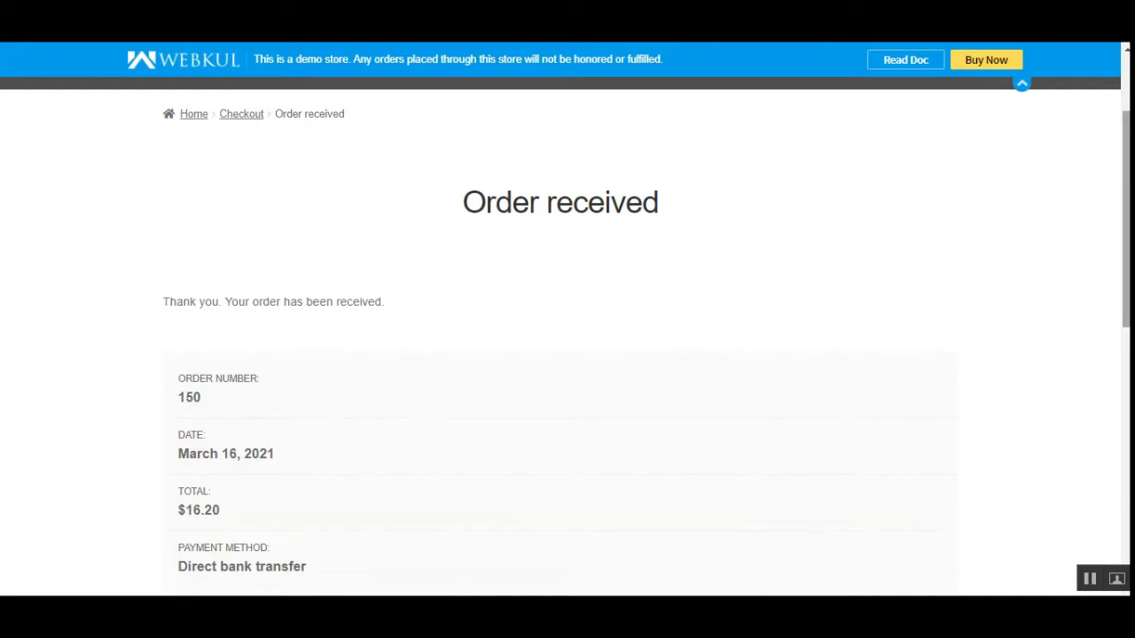
{"action": "scroll", "coordinate": [424, 316], "scroll_direction": "up", "scroll_amount": 2}
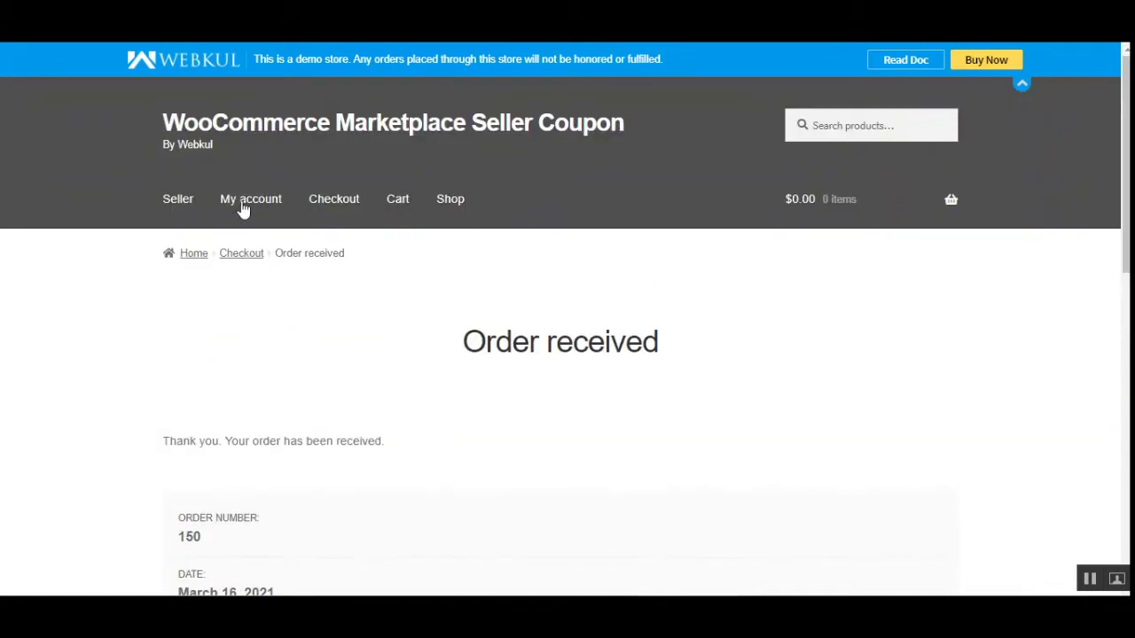
Open My account and log in with the vendor's demo credentials
{"action": "left_click", "coordinate": [244, 212]}
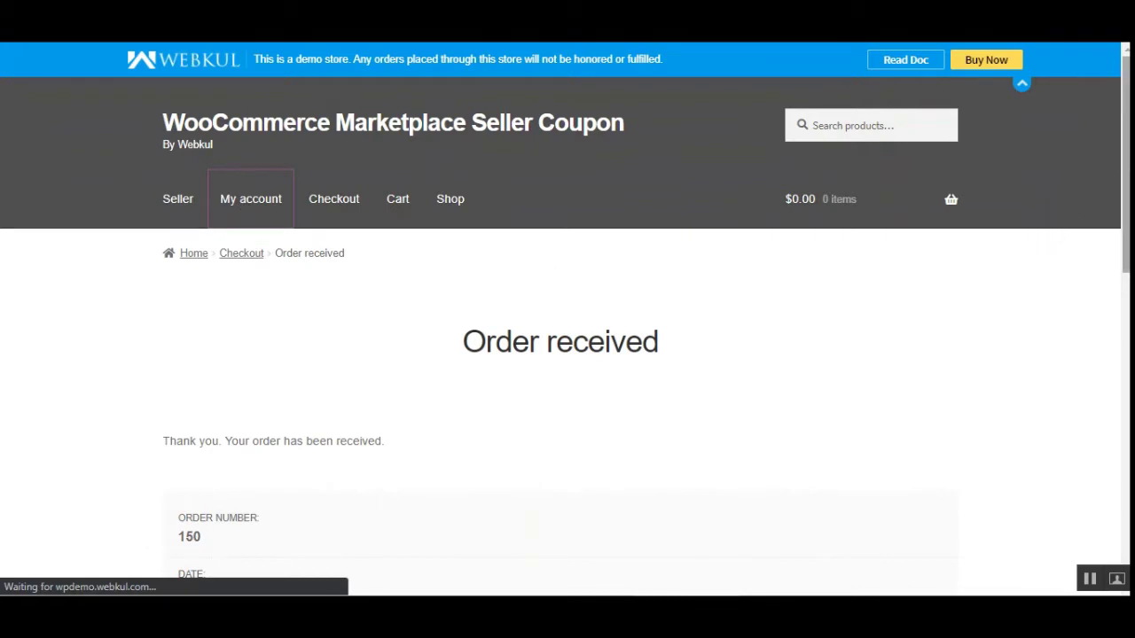
{"action": "scroll", "coordinate": [568, 328], "scroll_direction": "down", "scroll_amount": 1}
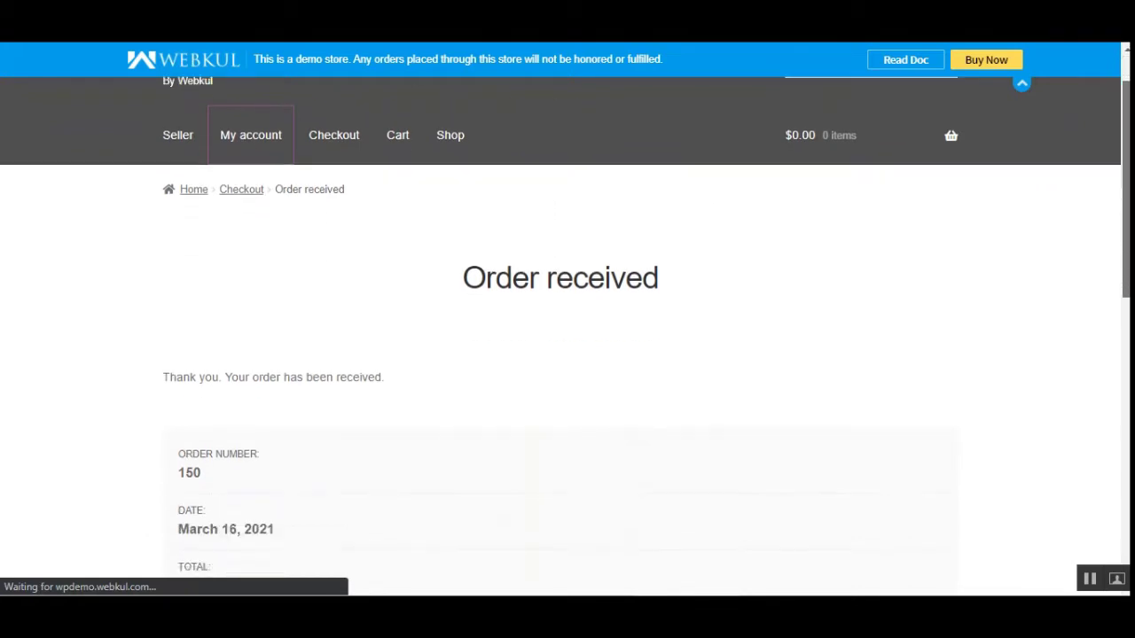
{"action": "scroll", "coordinate": [642, 451], "scroll_direction": "down", "scroll_amount": 4}
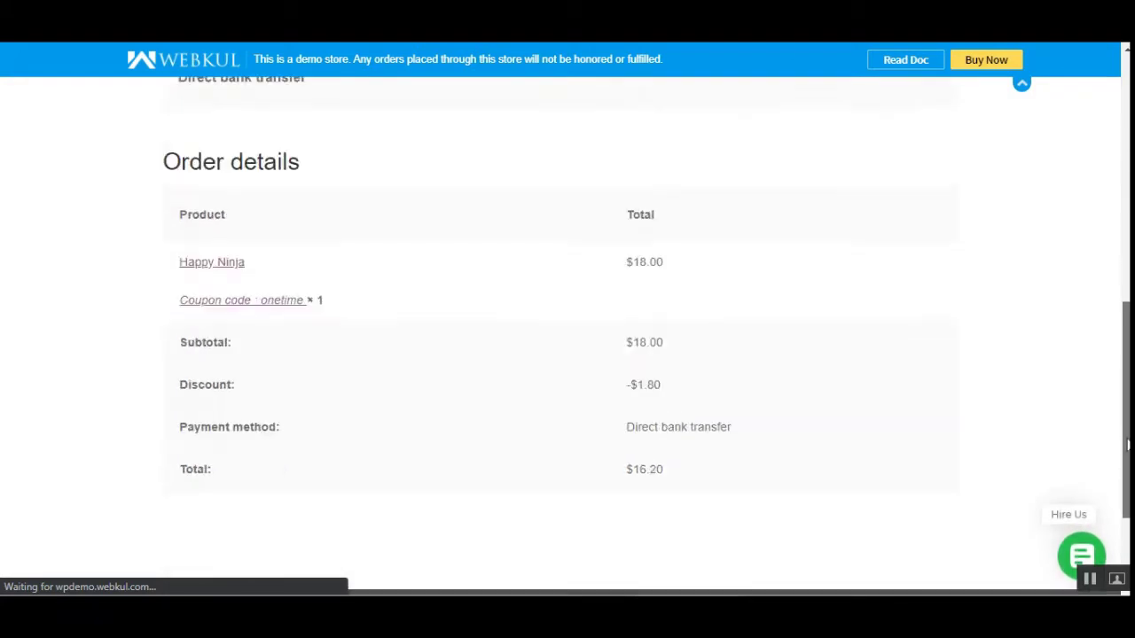
{"action": "scroll", "coordinate": [643, 450], "scroll_direction": "up", "scroll_amount": 5}
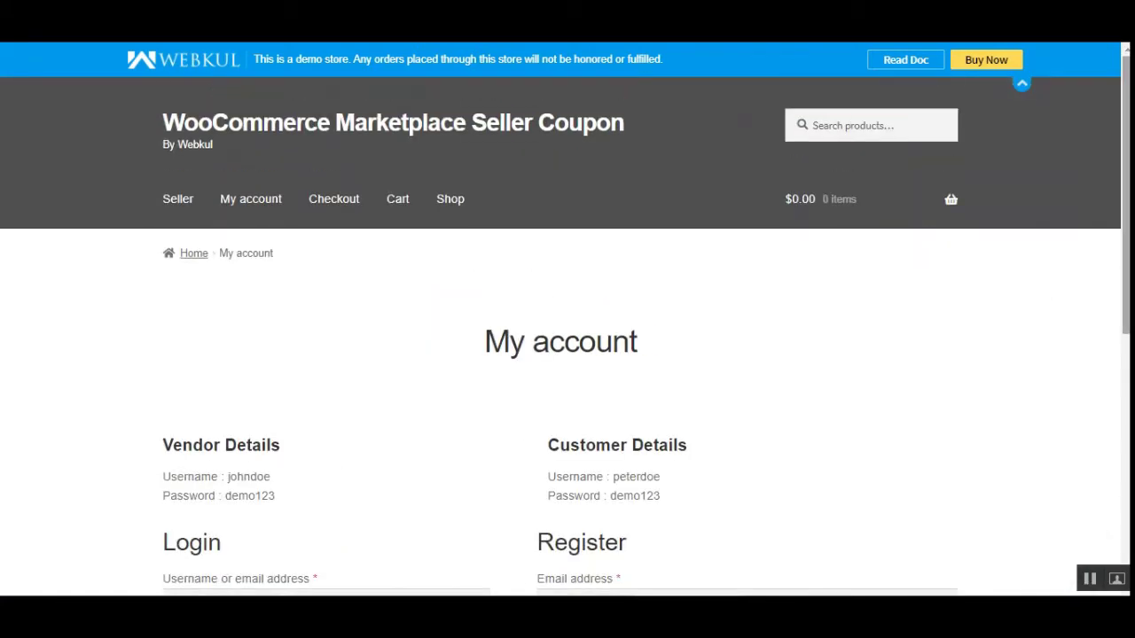
{"action": "scroll", "coordinate": [671, 451], "scroll_direction": "down", "scroll_amount": 3}
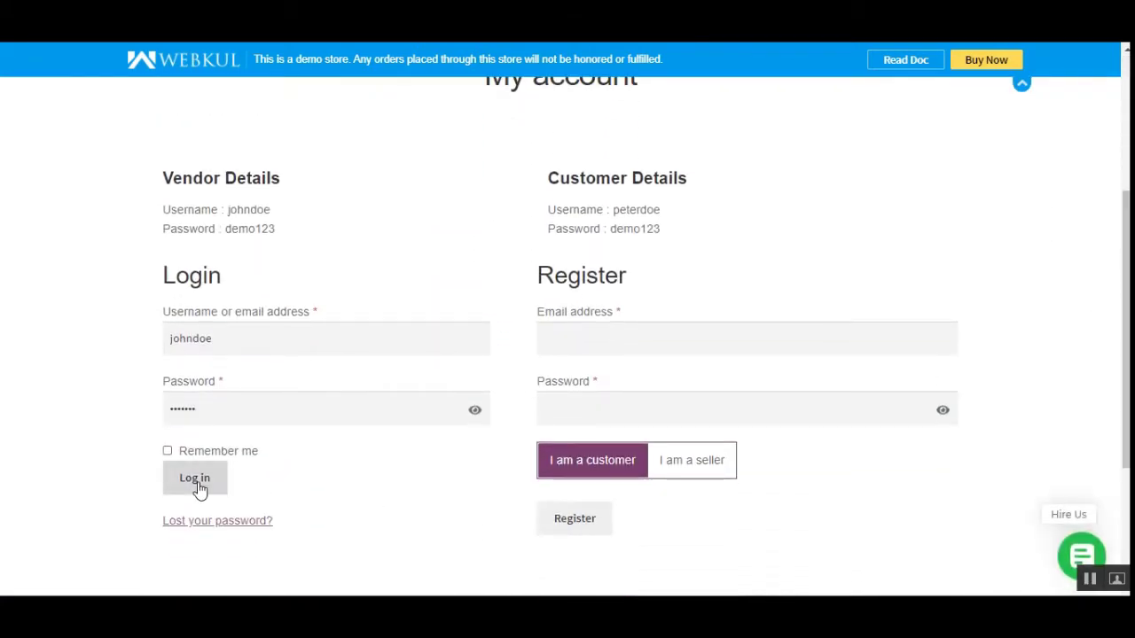
{"action": "left_click", "coordinate": [197, 482]}
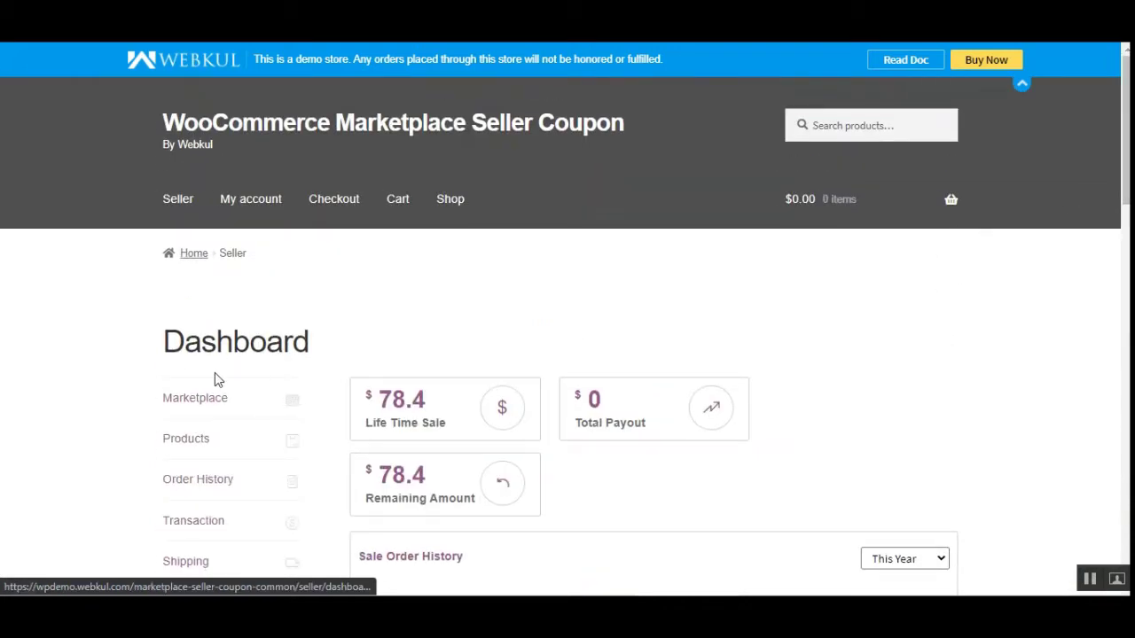
Open the seller's Manage Coupons list
{"action": "left_click_drag", "start_coordinate": [1127, 195], "coordinate": [1128, 271]}
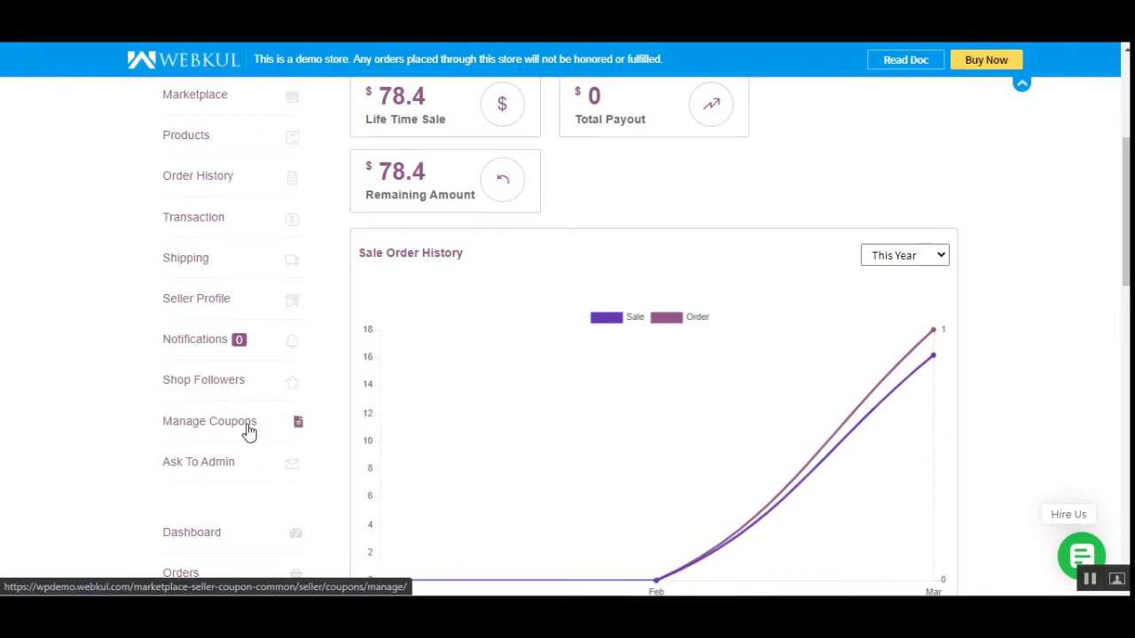
{"action": "left_click", "coordinate": [220, 433]}
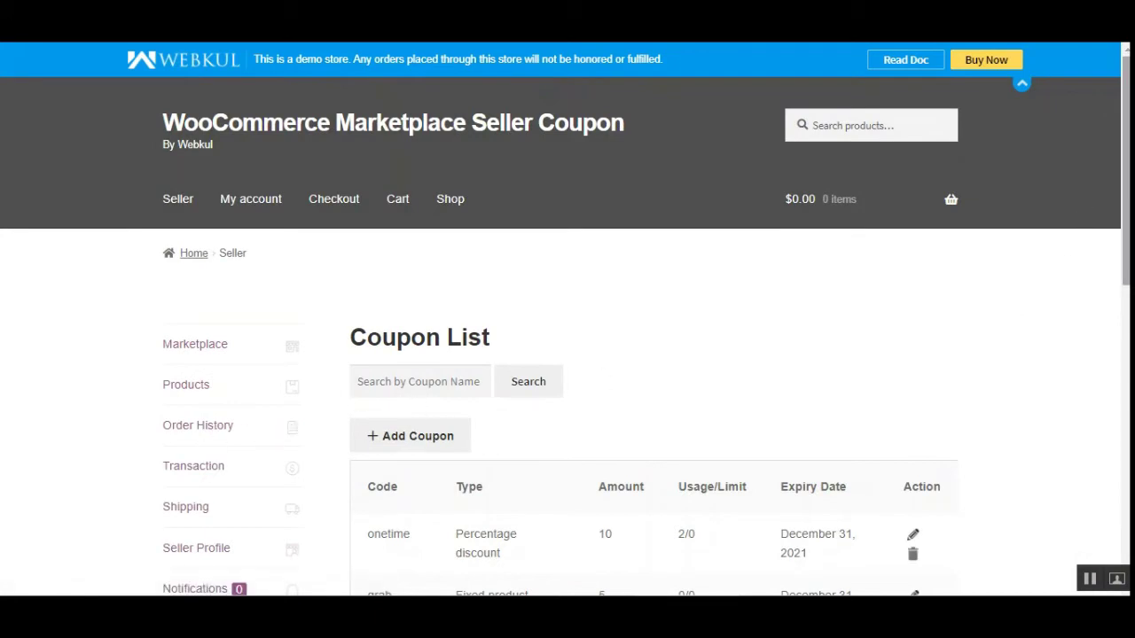
{"action": "scroll", "coordinate": [626, 375], "scroll_direction": "down", "scroll_amount": 3}
{"action": "scroll", "coordinate": [568, 238], "scroll_direction": "up", "scroll_amount": 1}
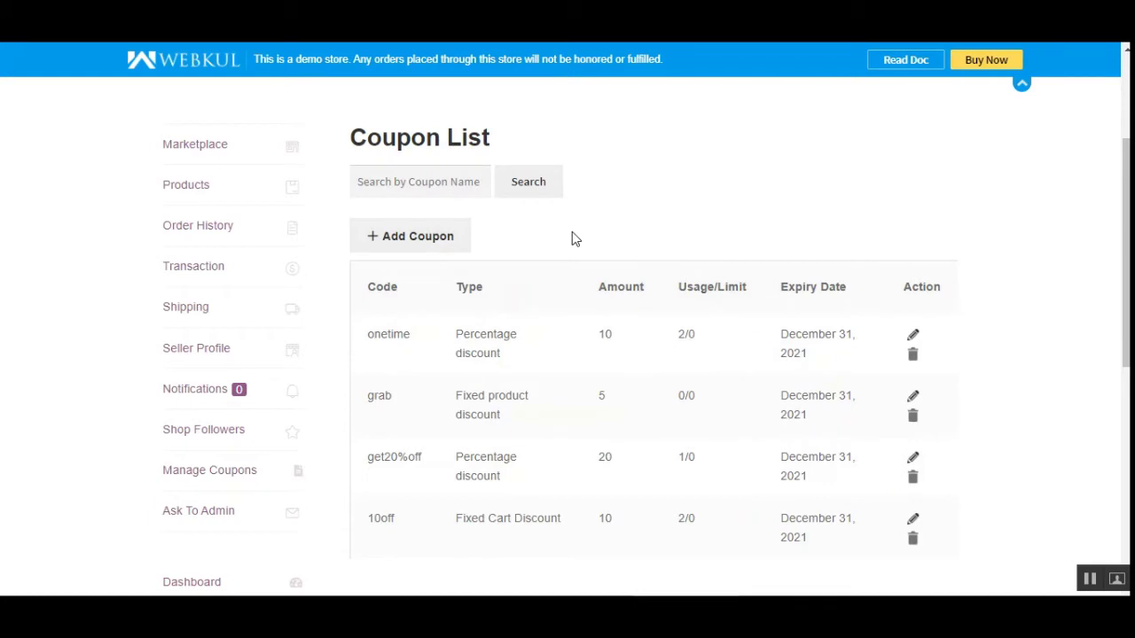
Search coupons for 'one' to confirm onetime's 2 uses, then list all coupons again
{"action": "left_click", "coordinate": [391, 183]}
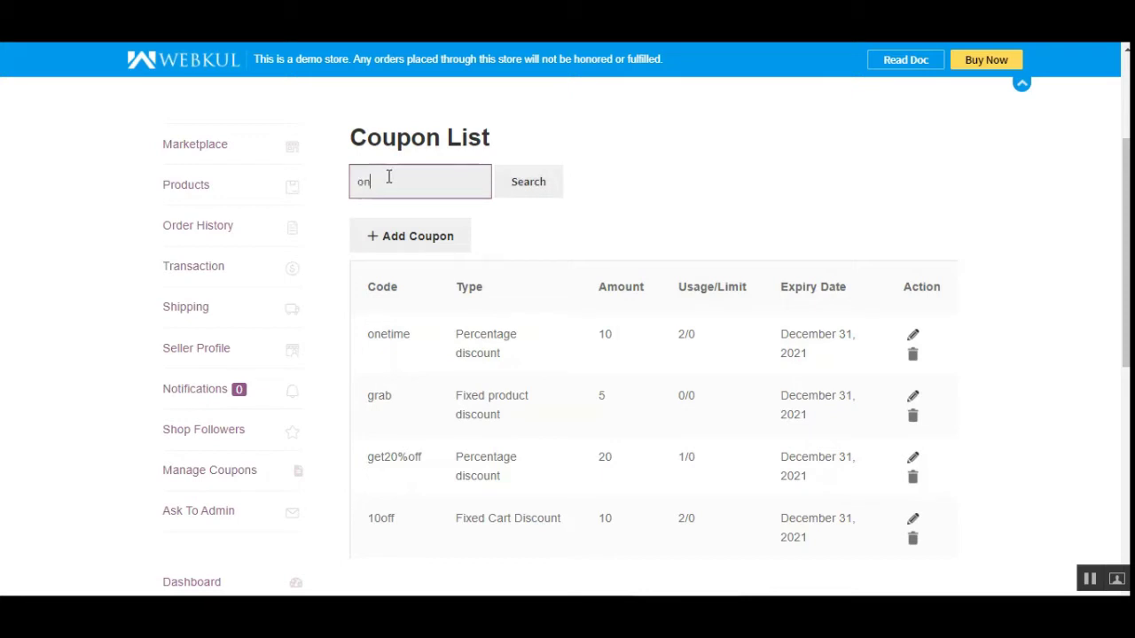
{"action": "type", "text": "one"}
{"action": "left_click", "coordinate": [510, 189]}
{"action": "scroll", "coordinate": [1119, 224], "scroll_direction": "down", "scroll_amount": 2}
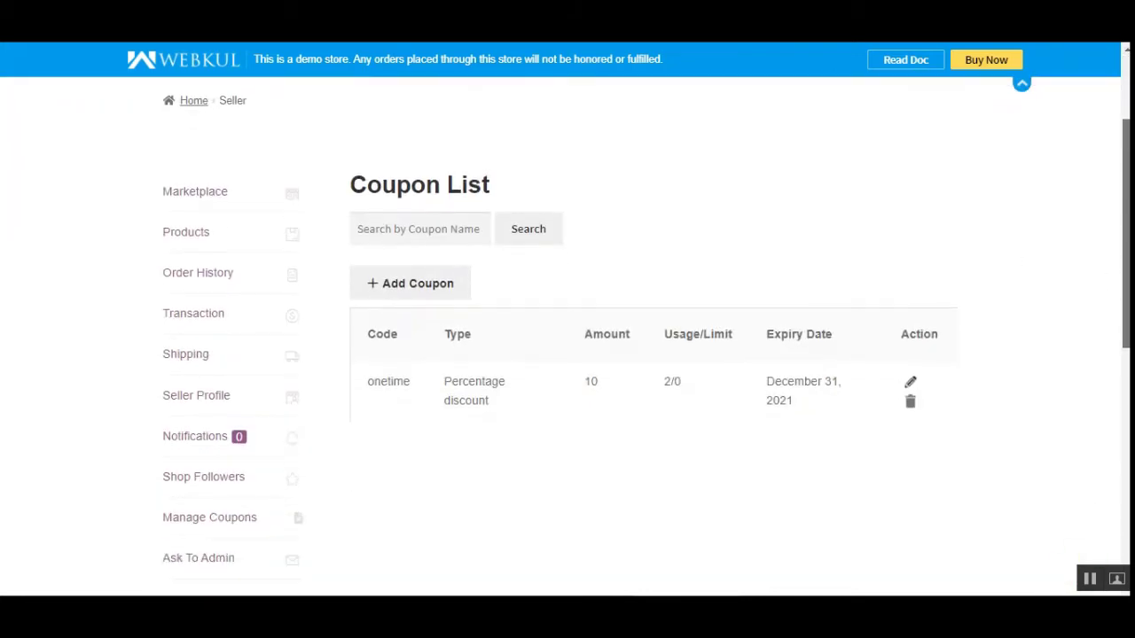
{"action": "left_click", "coordinate": [535, 235]}
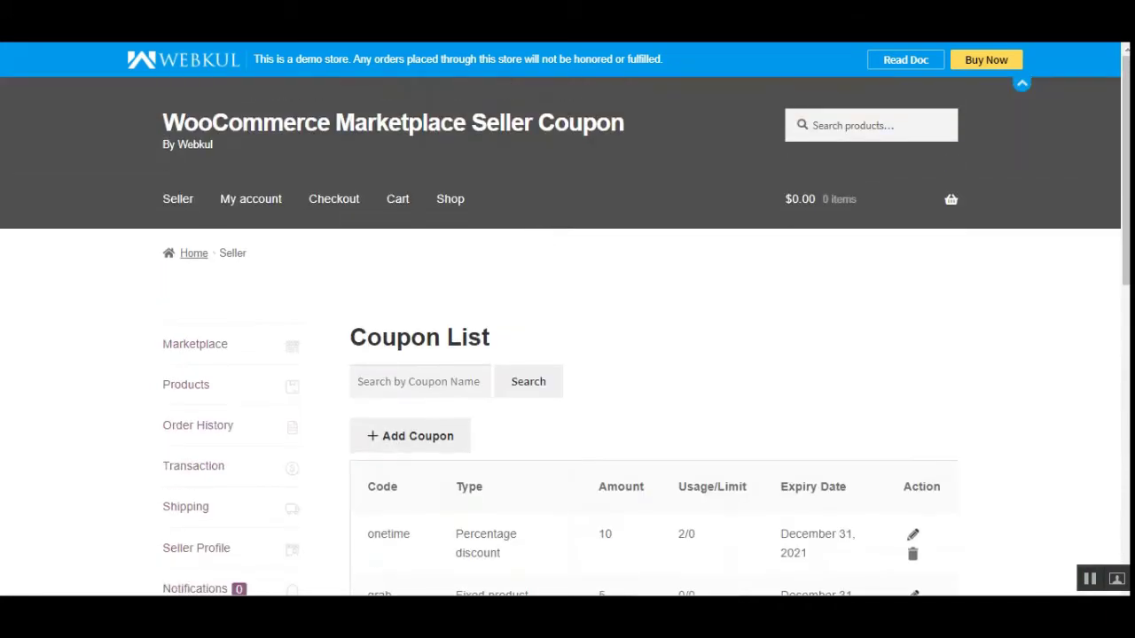
{"action": "scroll", "coordinate": [602, 283], "scroll_direction": "down", "scroll_amount": 3}
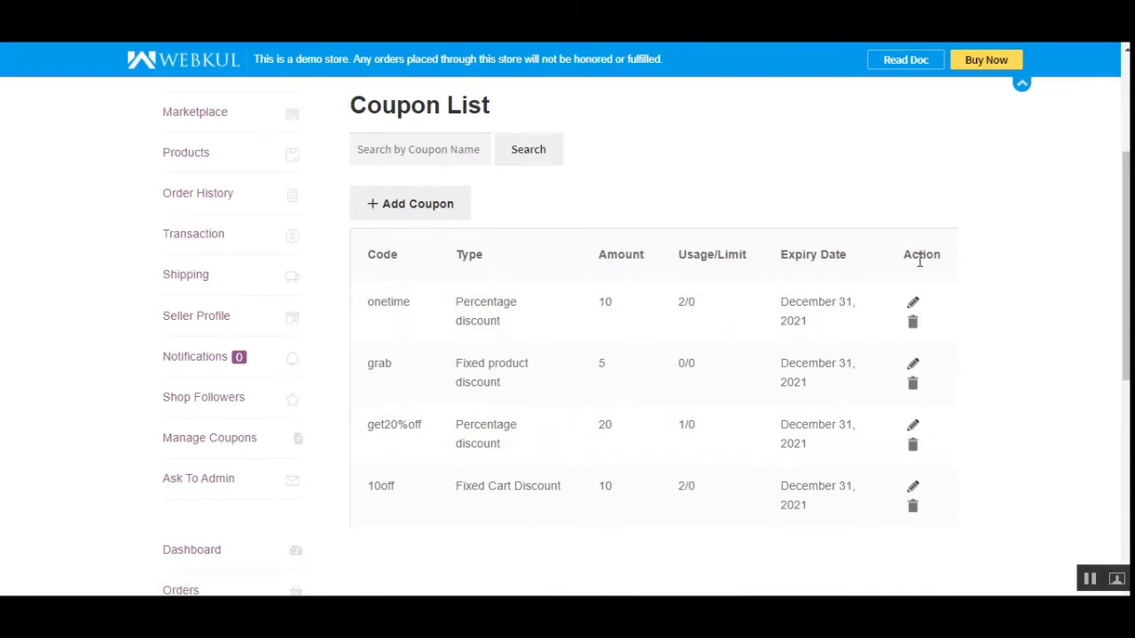
{"action": "left_click", "coordinate": [414, 215]}
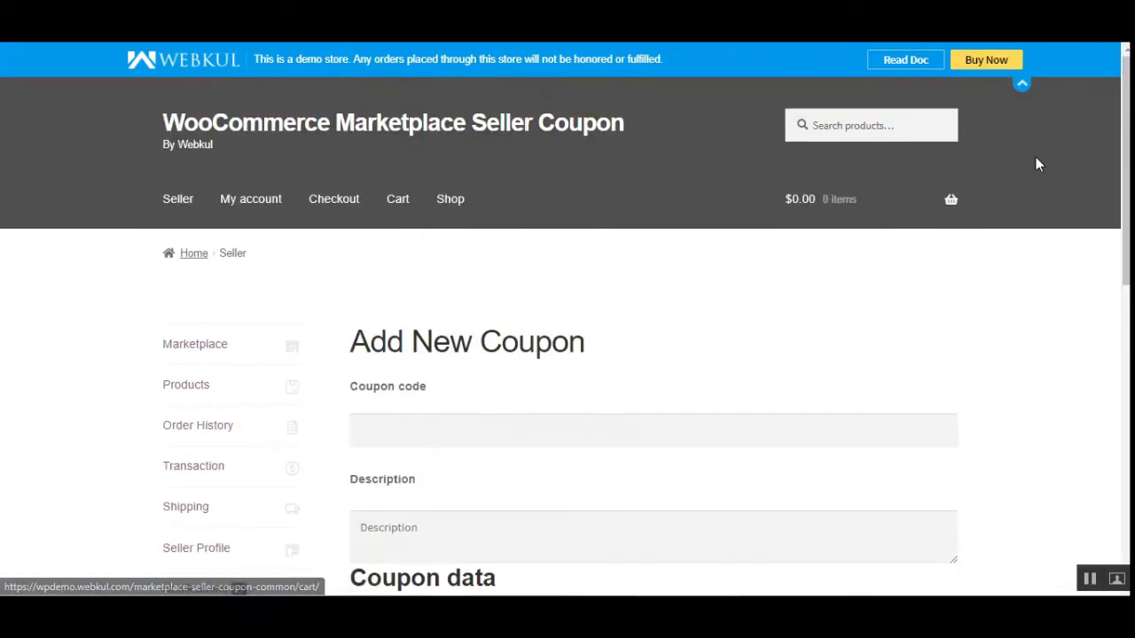
Enter coupon code new30 with description 'discount 30'
{"action": "scroll", "coordinate": [1011, 183], "scroll_direction": "down", "scroll_amount": 1}
{"action": "scroll", "coordinate": [1017, 221], "scroll_direction": "down", "scroll_amount": 1}
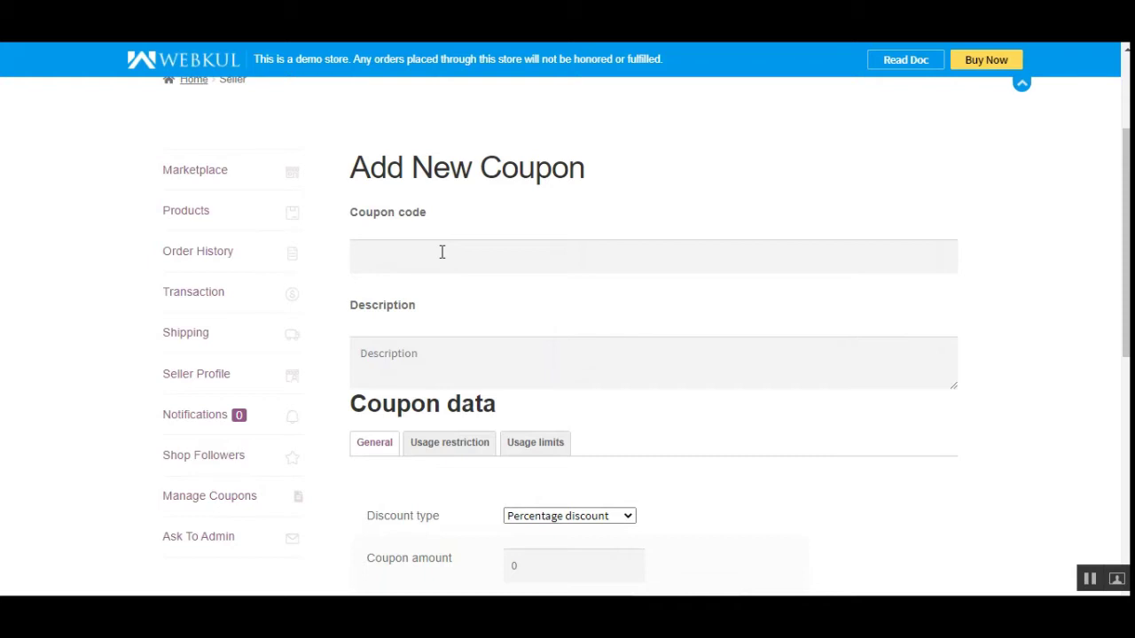
{"action": "left_click_drag", "start_coordinate": [1126, 227], "coordinate": [1126, 232]}
{"action": "scroll", "coordinate": [532, 254], "scroll_direction": "down", "scroll_amount": 1}
{"action": "left_click", "coordinate": [633, 212]}
{"action": "type", "text": "new30"}
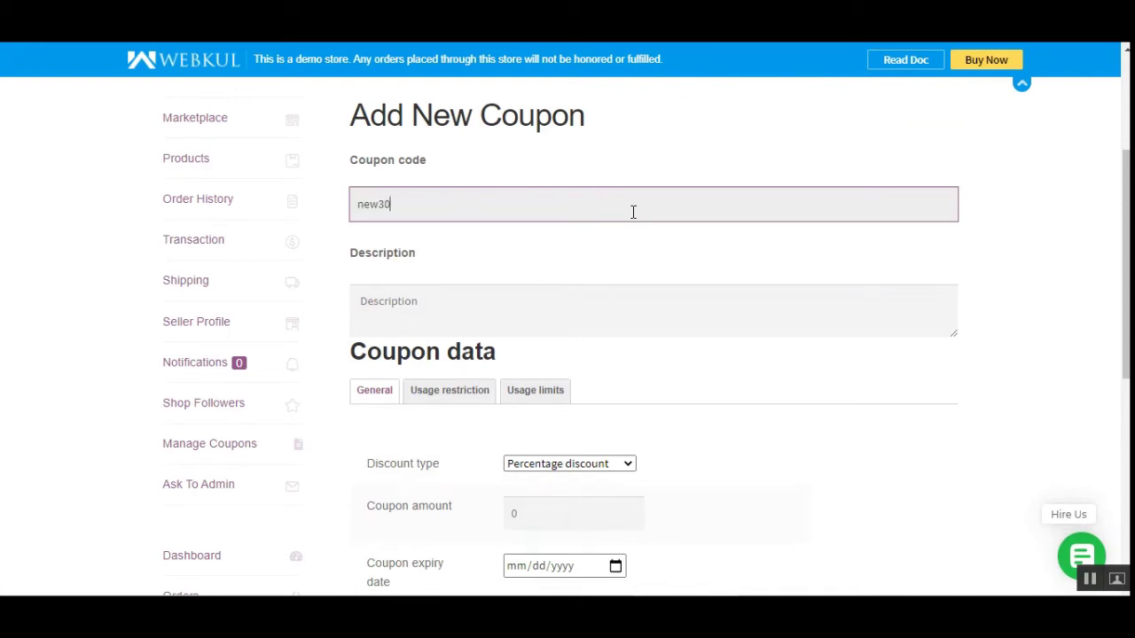
{"action": "left_click", "coordinate": [510, 300]}
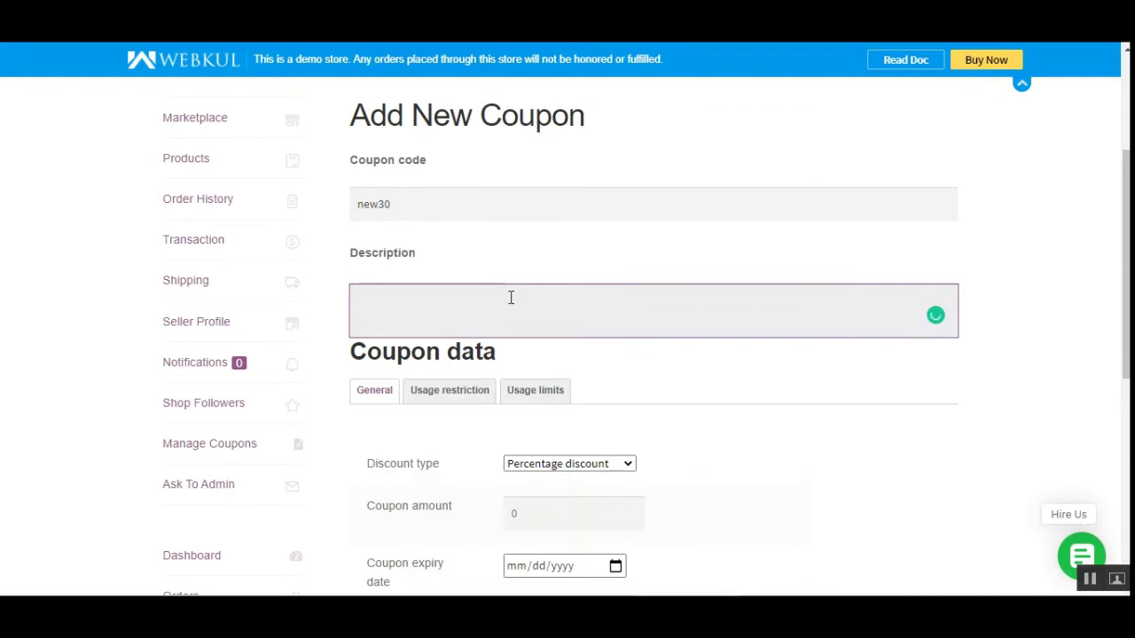
{"action": "type", "text": "discount 30"}
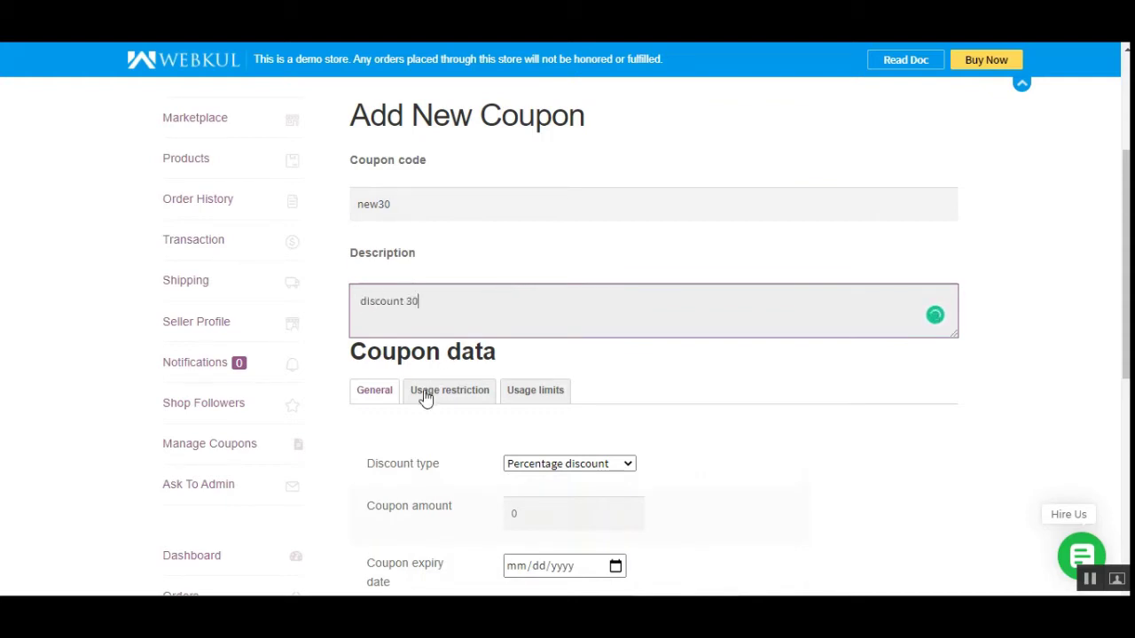
Make it a Fixed product discount with amount 30
{"action": "left_click_drag", "start_coordinate": [1126, 228], "coordinate": [1126, 299]}
{"action": "left_click_drag", "start_coordinate": [464, 182], "coordinate": [380, 177]}
{"action": "left_click", "coordinate": [514, 195]}
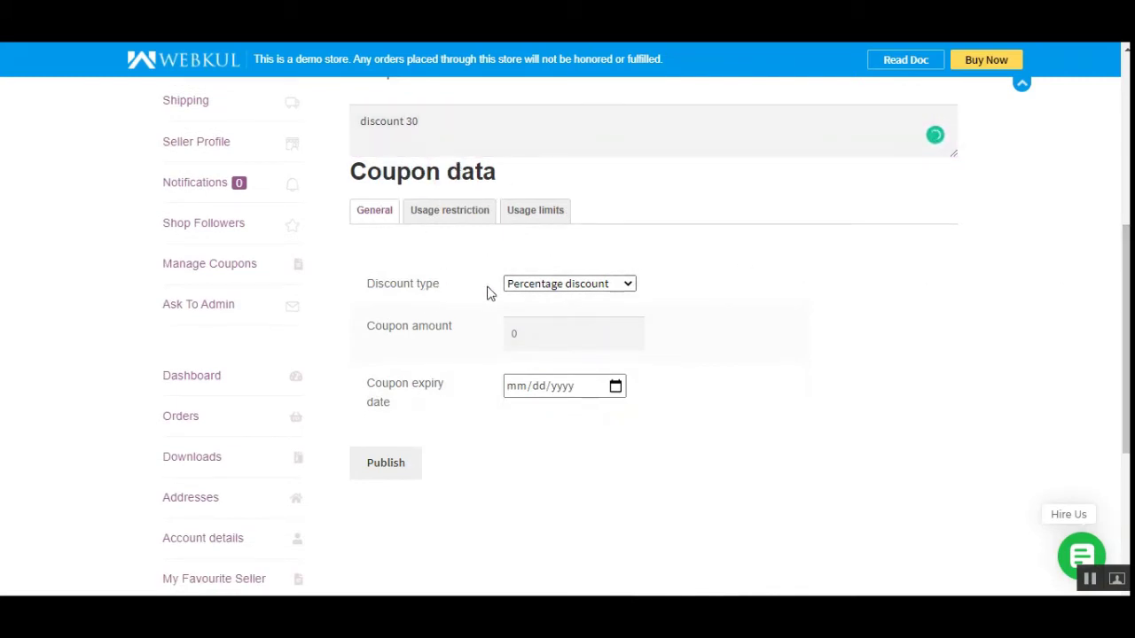
{"action": "left_click", "coordinate": [604, 285]}
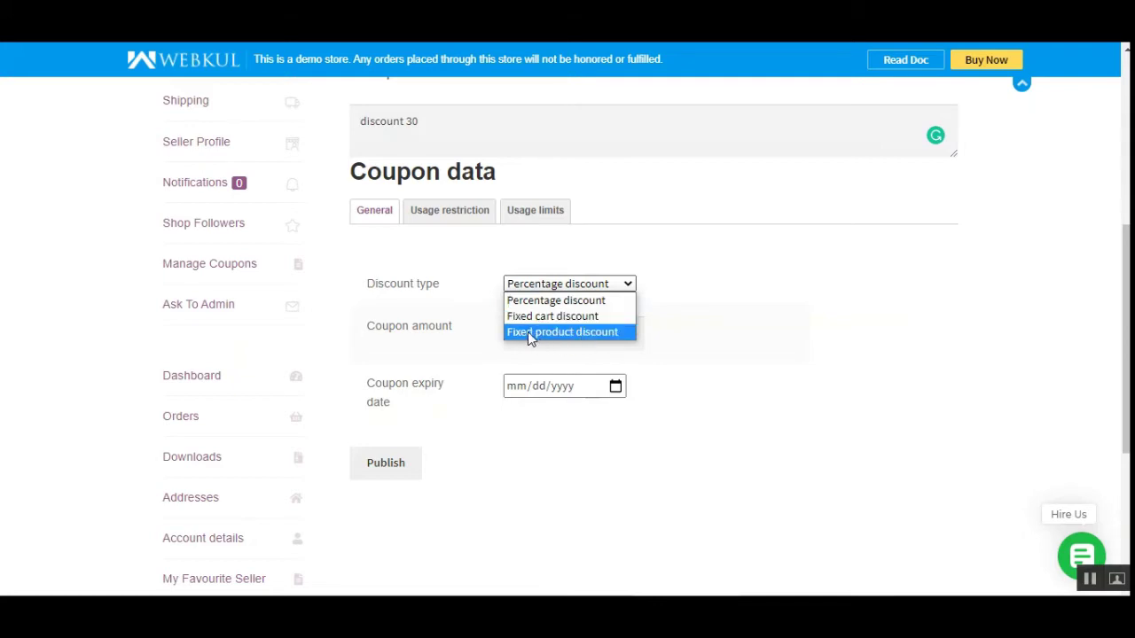
{"action": "left_click", "coordinate": [593, 333]}
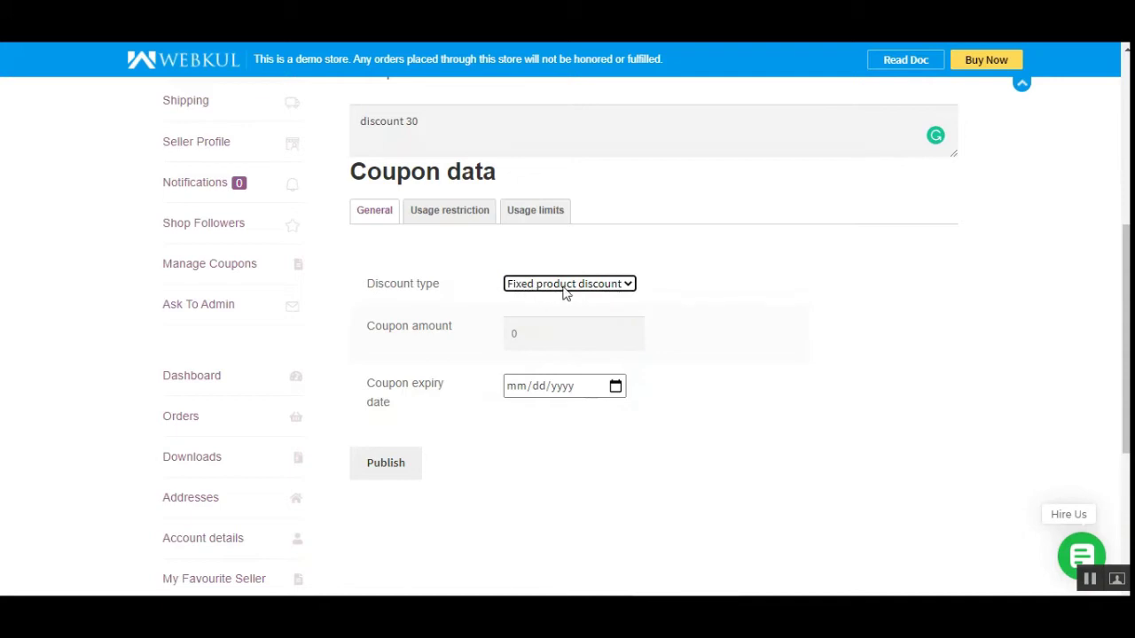
{"action": "left_click", "coordinate": [526, 321]}
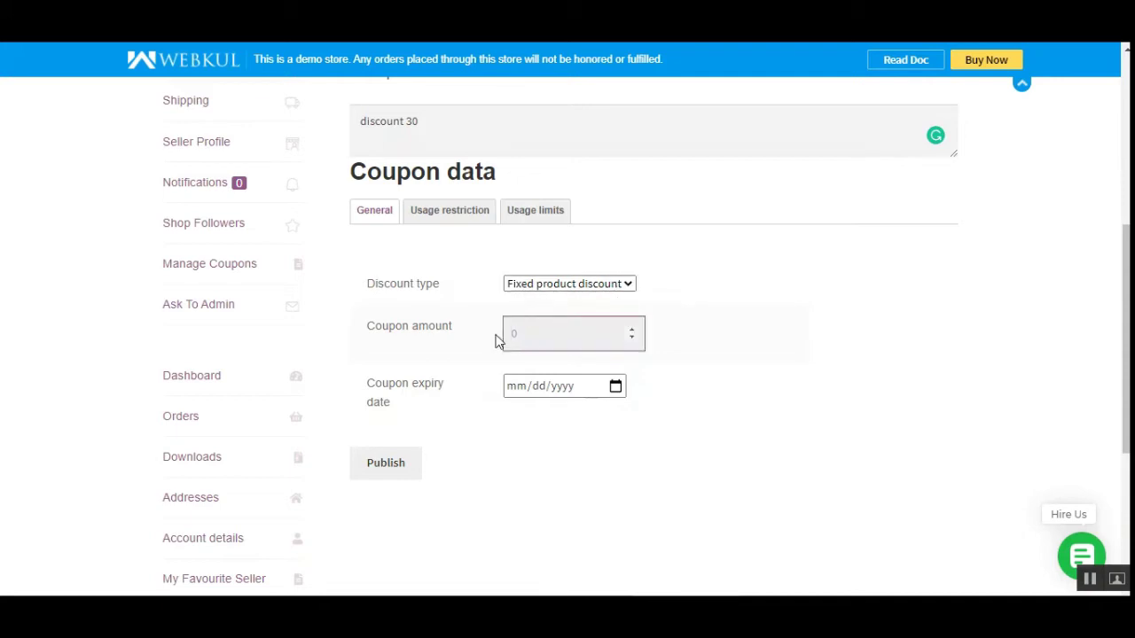
{"action": "scroll", "coordinate": [496, 341], "scroll_direction": "down", "scroll_amount": 3}
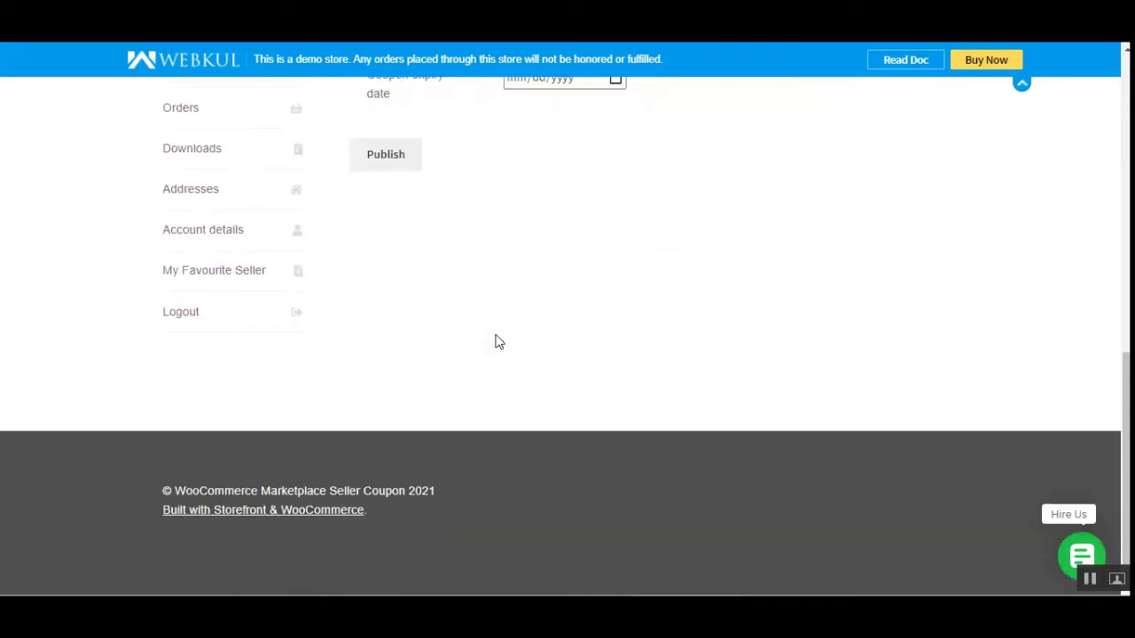
{"action": "scroll", "coordinate": [497, 341], "scroll_direction": "up", "scroll_amount": 2}
{"action": "type", "text": "30"}
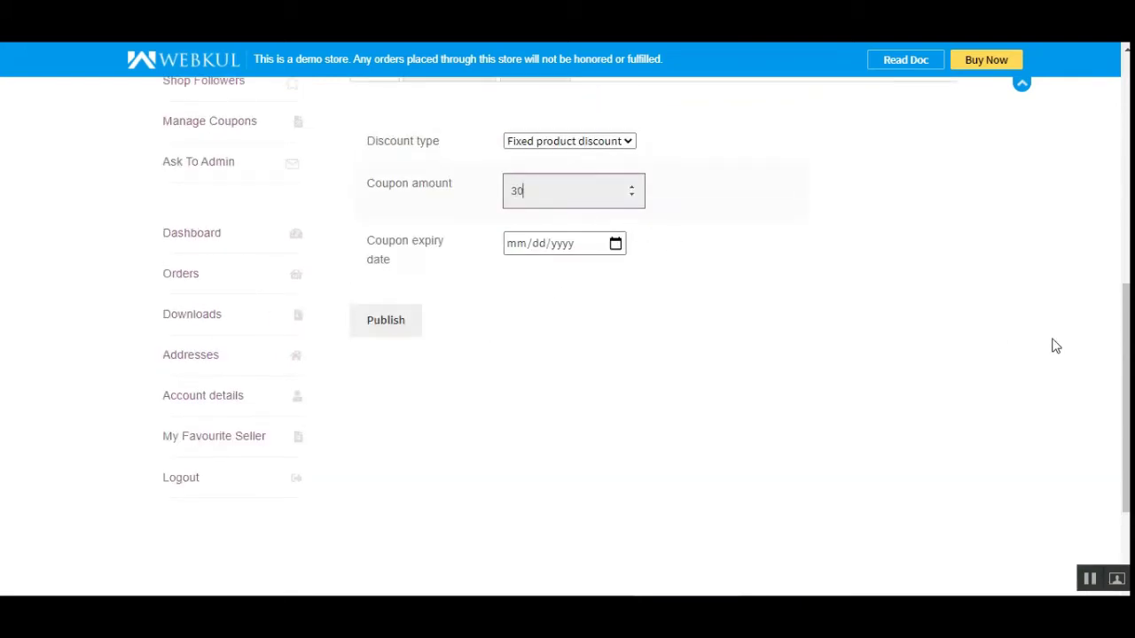
Set the coupon expiry date to 03/31/2021
{"action": "scroll", "coordinate": [1033, 335], "scroll_direction": "up", "scroll_amount": 2}
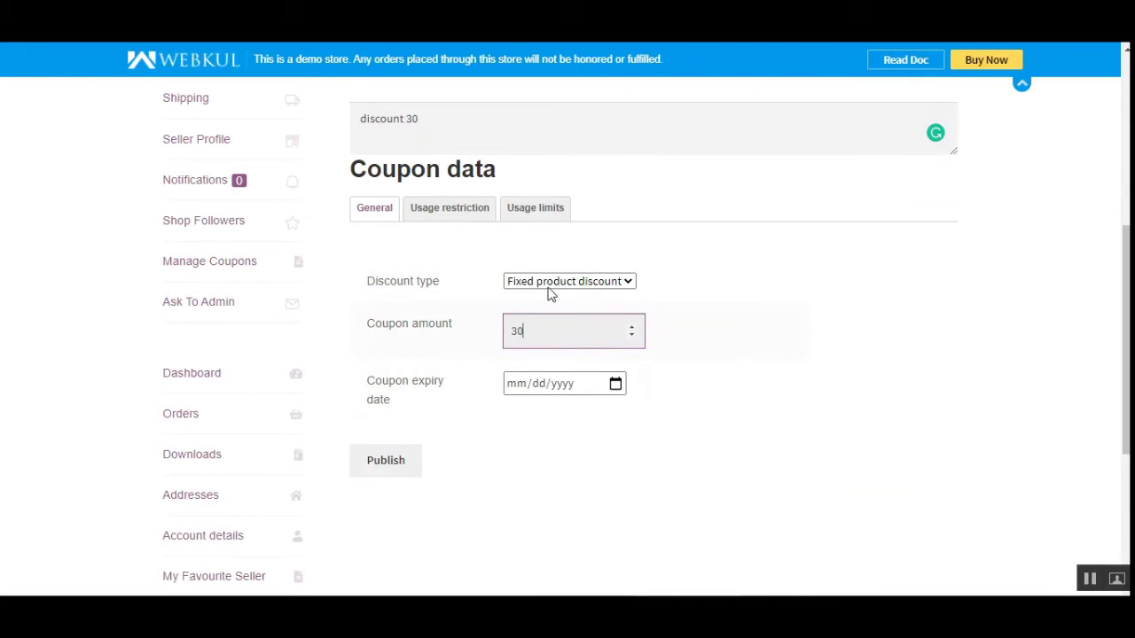
{"action": "left_click", "coordinate": [623, 391]}
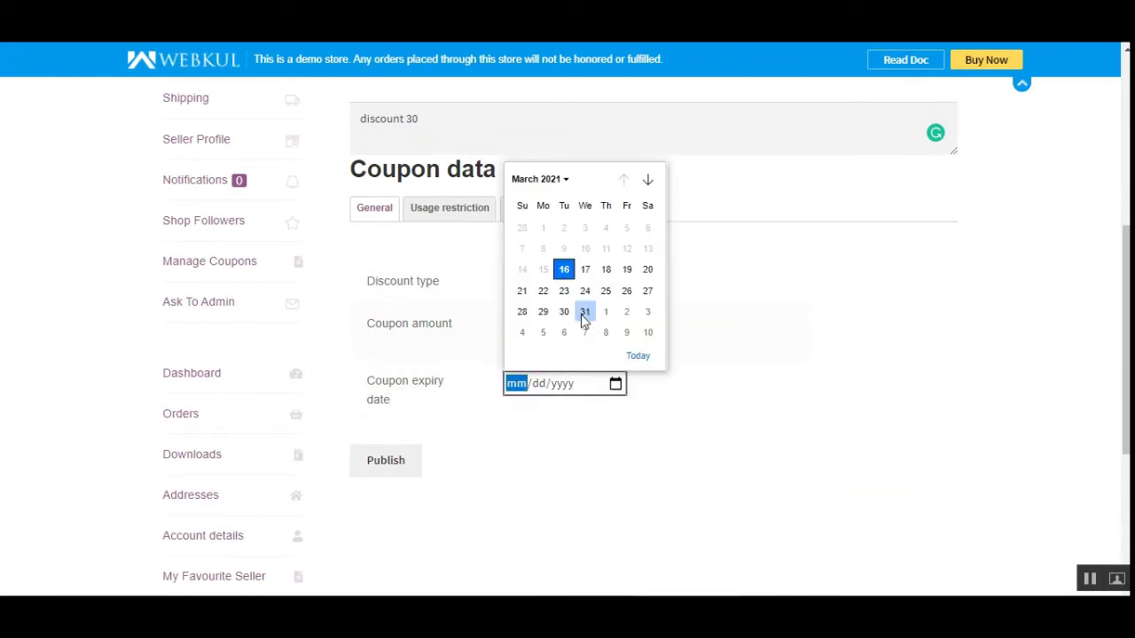
{"action": "left_click", "coordinate": [585, 312]}
{"action": "left_click", "coordinate": [458, 218]}
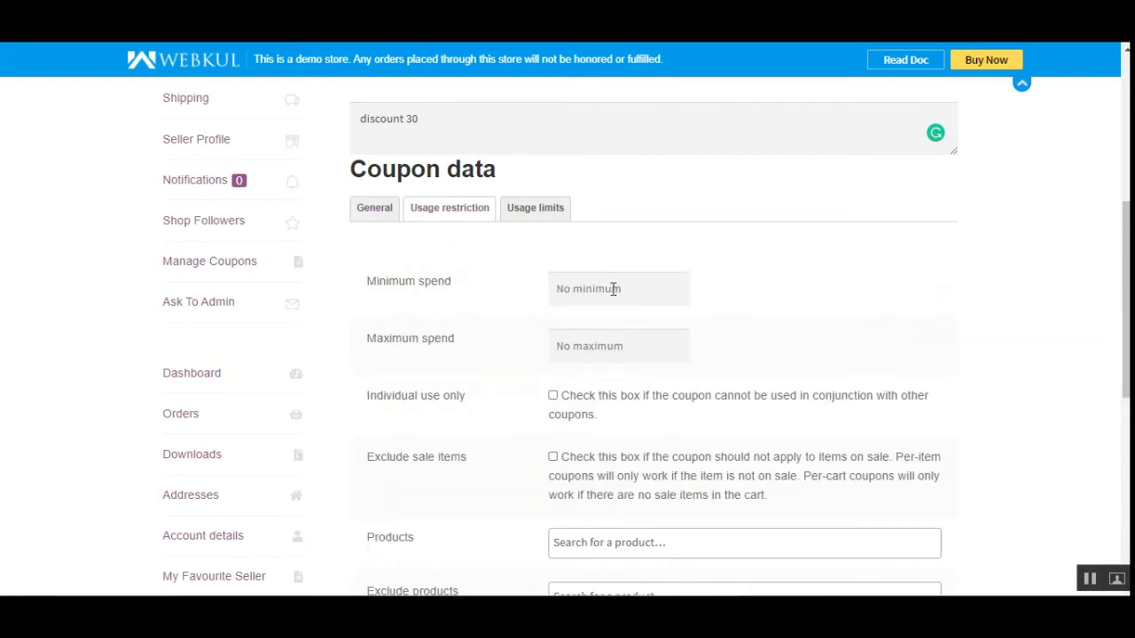
Set minimum spend to 10 and maximum spend to 200
{"action": "left_click", "coordinate": [613, 289]}
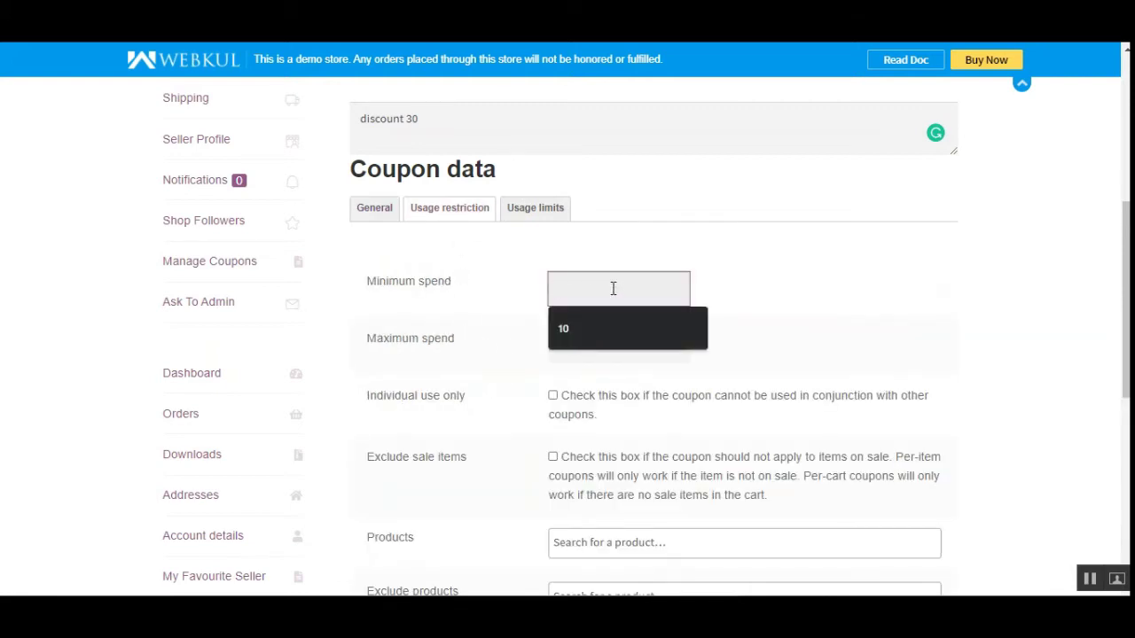
{"action": "type", "text": "10"}
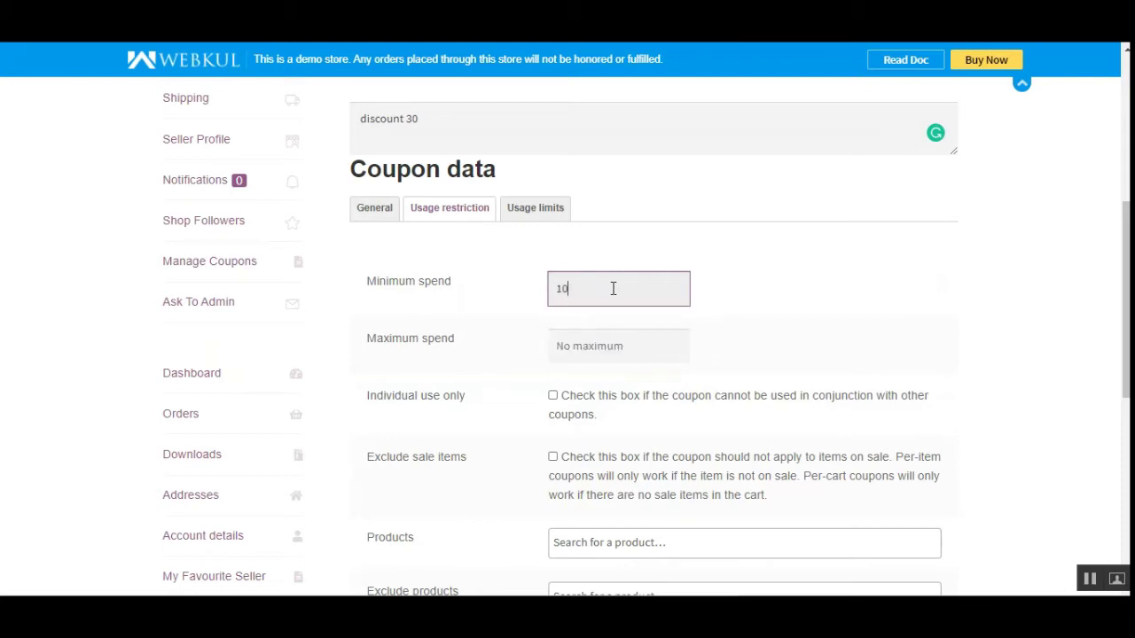
{"action": "left_click", "coordinate": [613, 339]}
{"action": "type", "text": "200"}
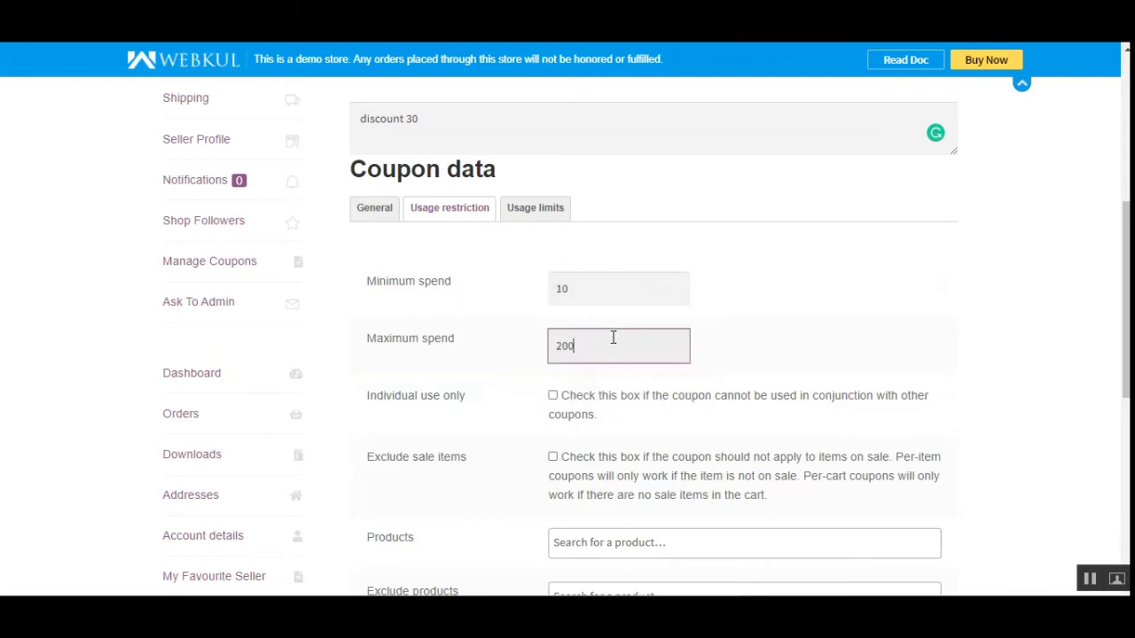
Tick Individual use only, leaving Exclude sale items unticked
{"action": "scroll", "coordinate": [1033, 345], "scroll_direction": "down", "scroll_amount": 2}
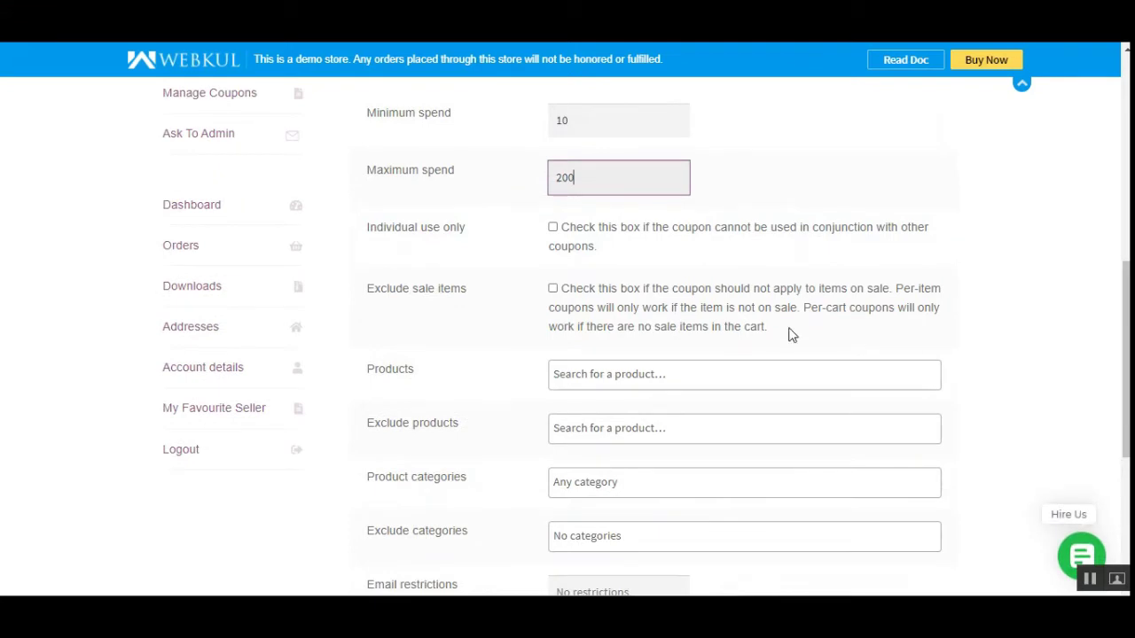
{"action": "left_click_drag", "start_coordinate": [376, 228], "coordinate": [471, 234]}
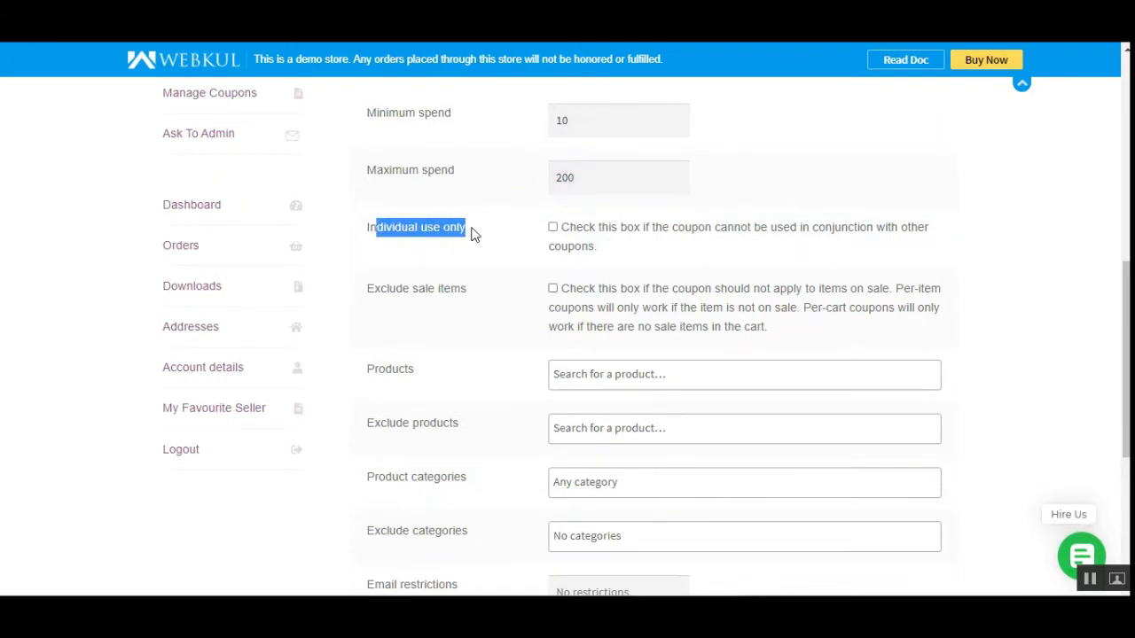
{"action": "left_click", "coordinate": [471, 244]}
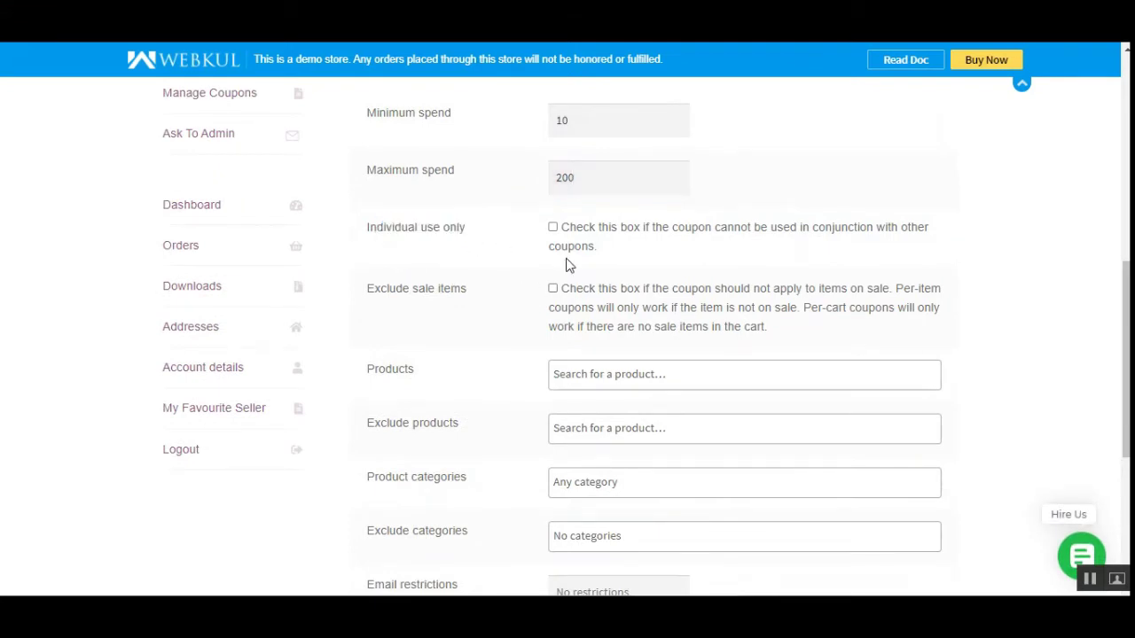
{"action": "left_click", "coordinate": [553, 227]}
{"action": "left_click_drag", "start_coordinate": [382, 292], "coordinate": [453, 291]}
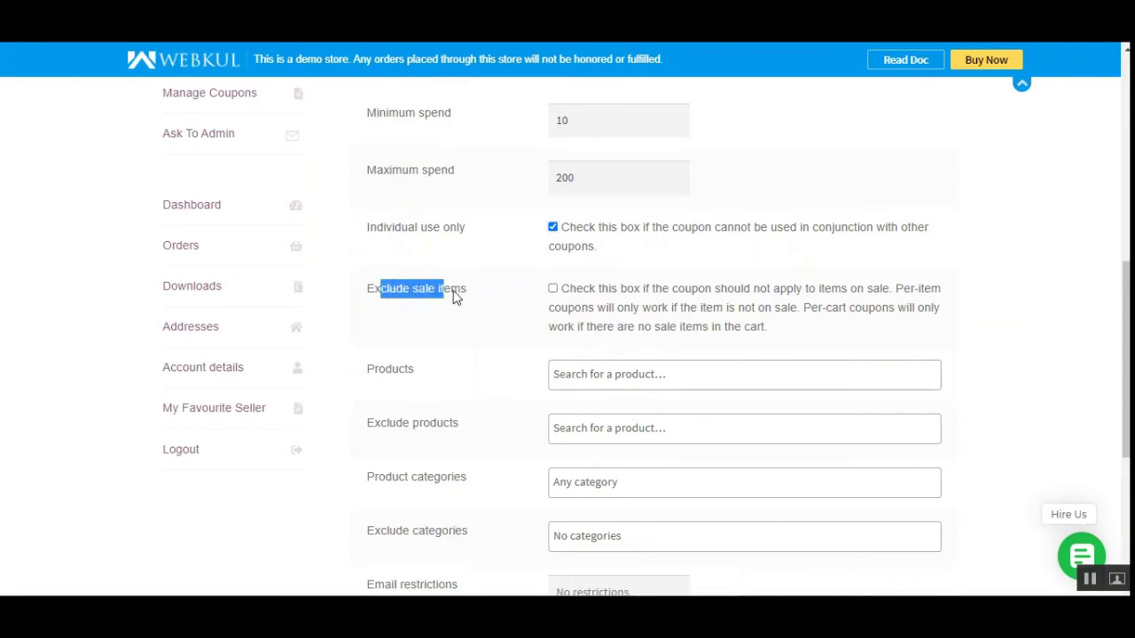
{"action": "left_click", "coordinate": [384, 324]}
{"action": "left_click_drag", "start_coordinate": [380, 292], "coordinate": [461, 293]}
{"action": "left_click", "coordinate": [463, 306]}
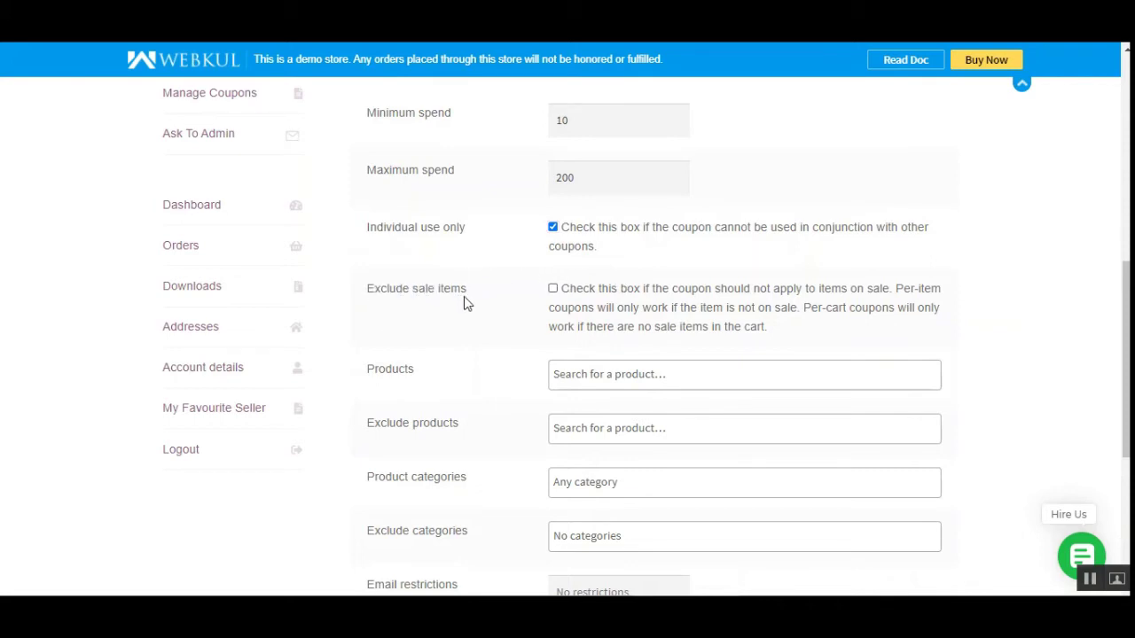
{"action": "left_click", "coordinate": [552, 290]}
{"action": "left_click", "coordinate": [552, 289]}
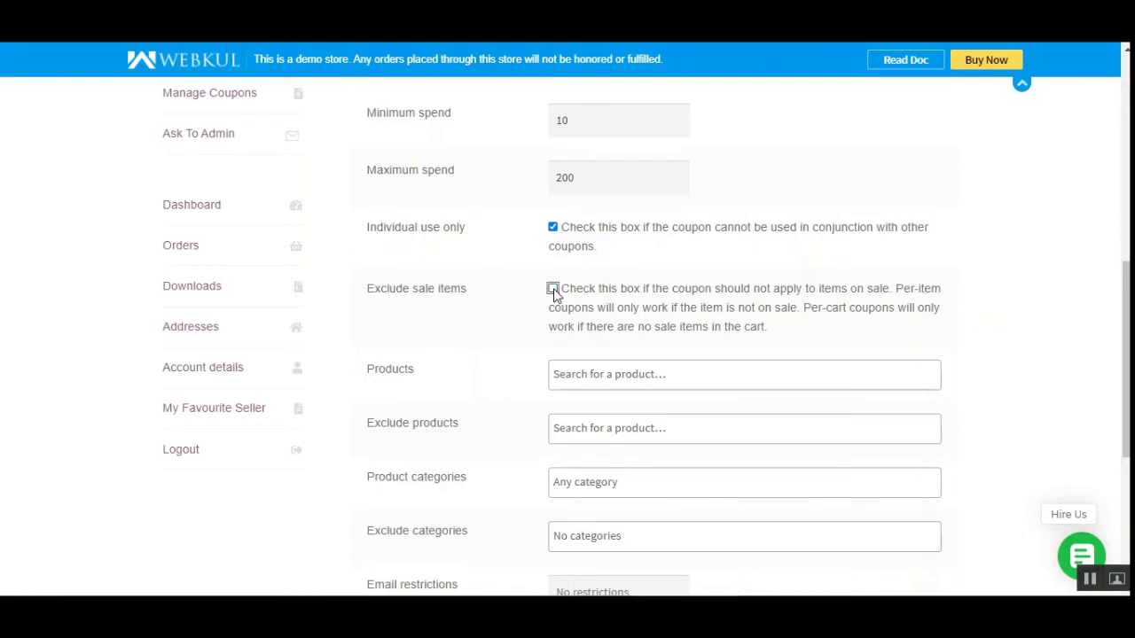